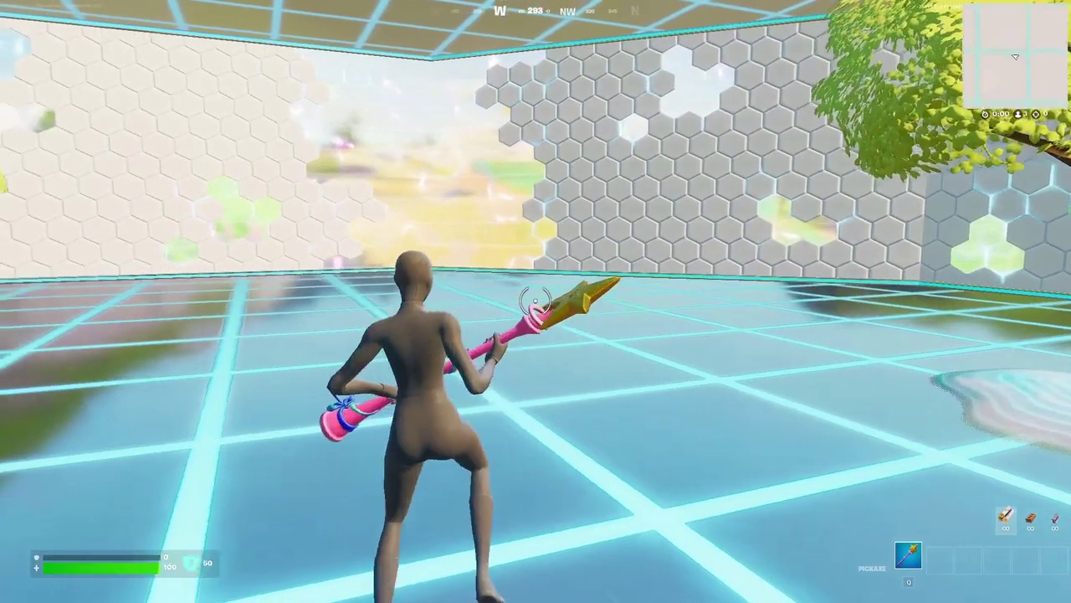
pyautogui.press('f')
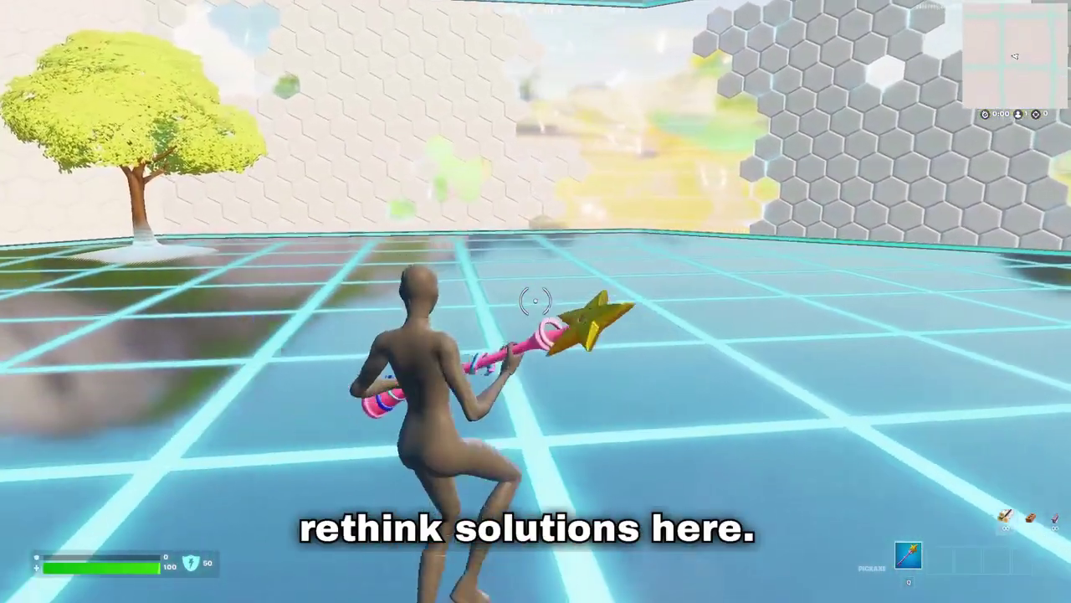
pyautogui.press('w')
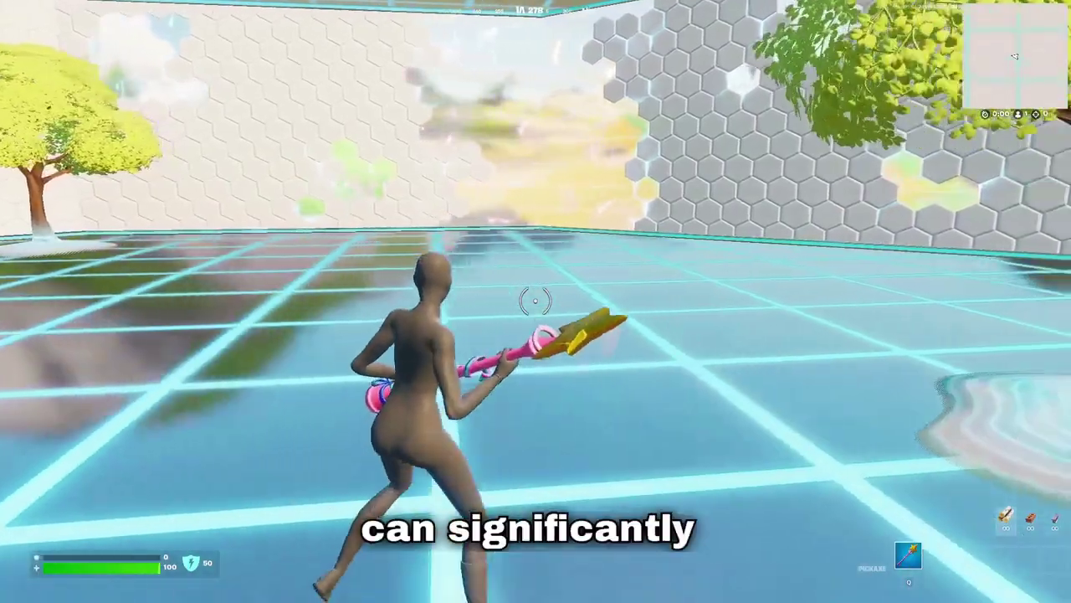
pyautogui.press('w')
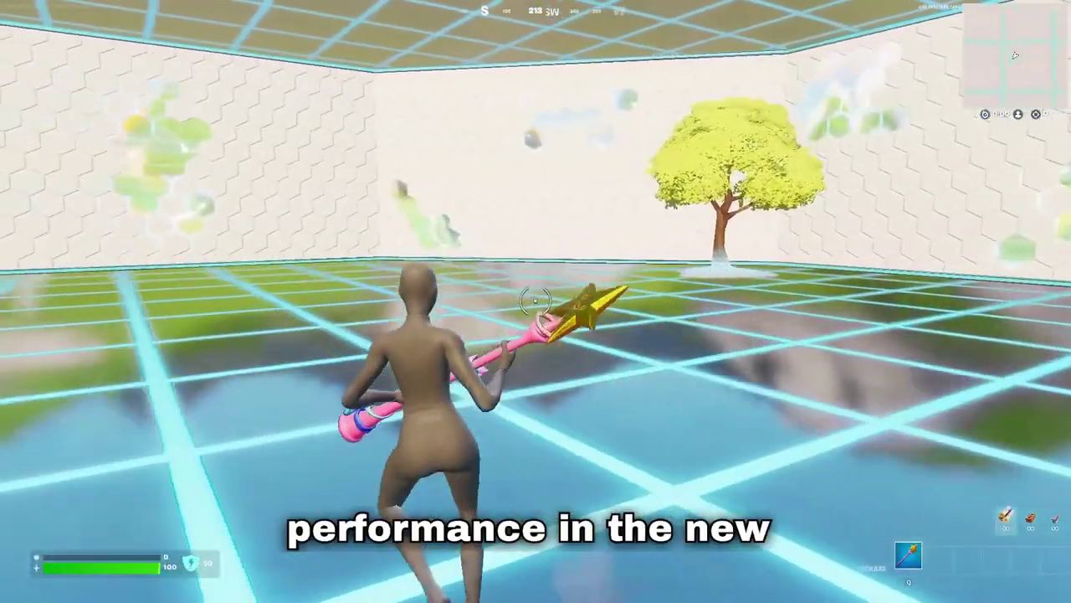
pyautogui.press('w')
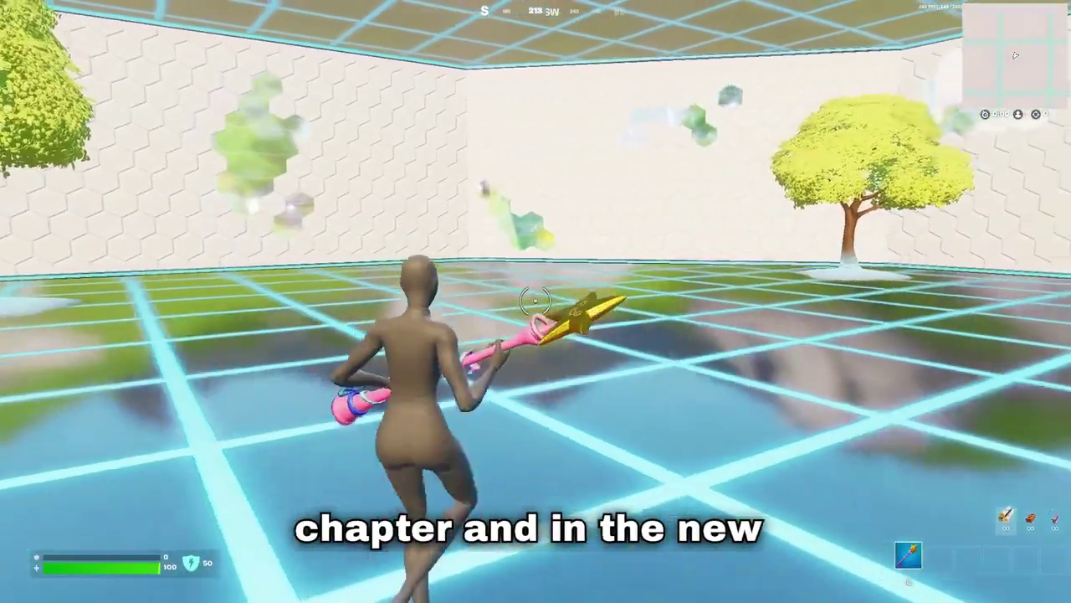
pyautogui.press('w')
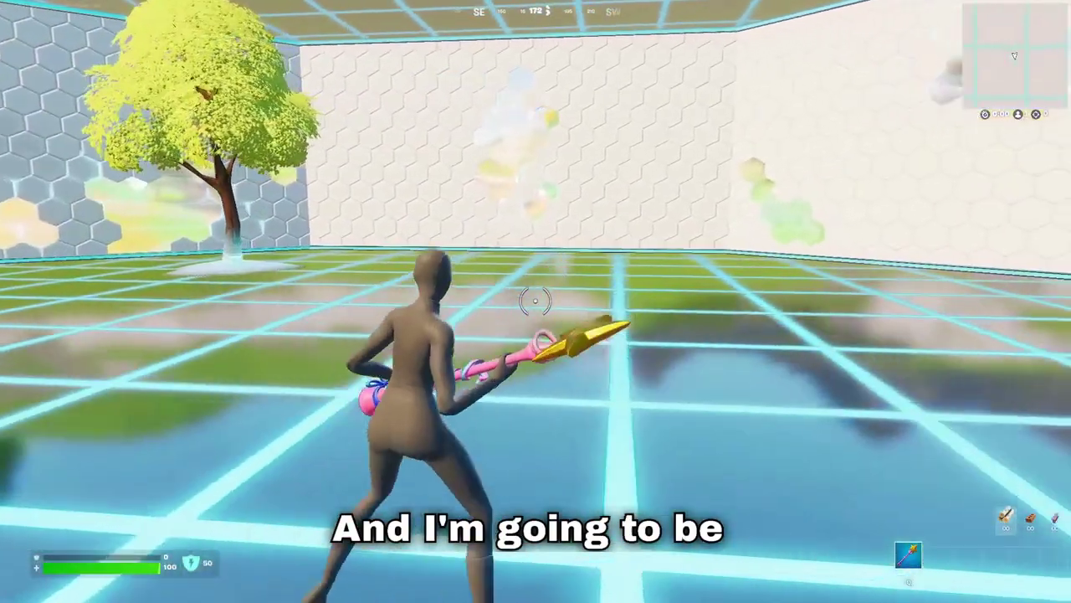
pyautogui.press('w')
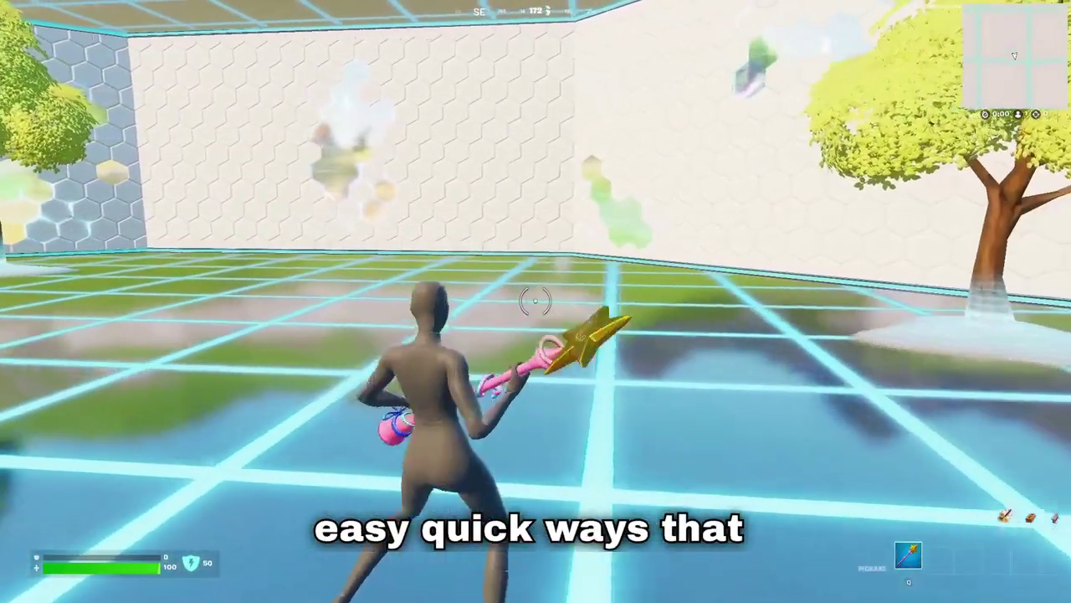
pyautogui.press('w')
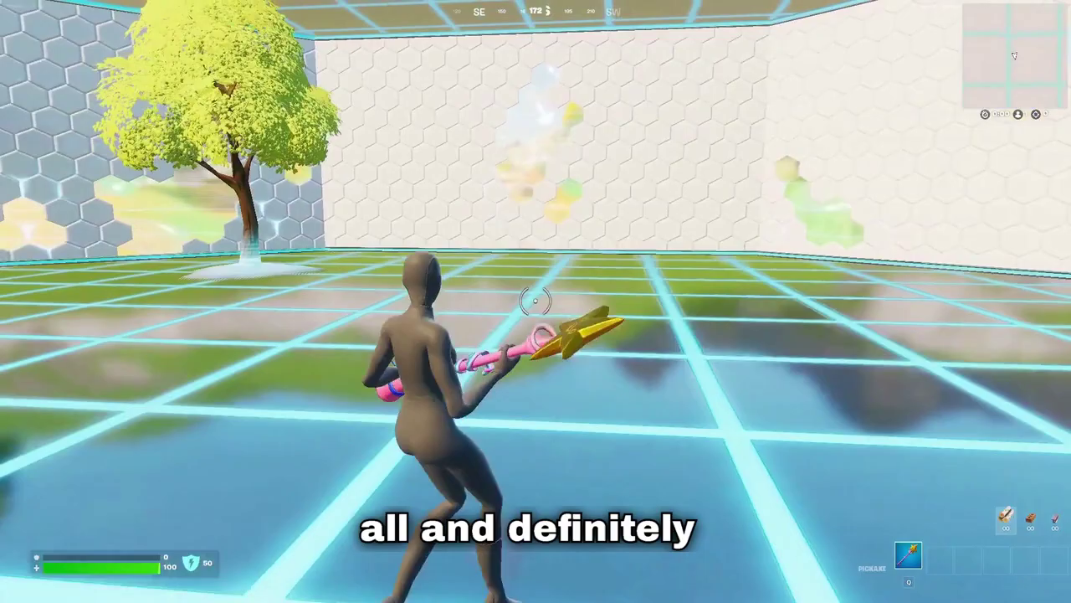
pyautogui.press('w')
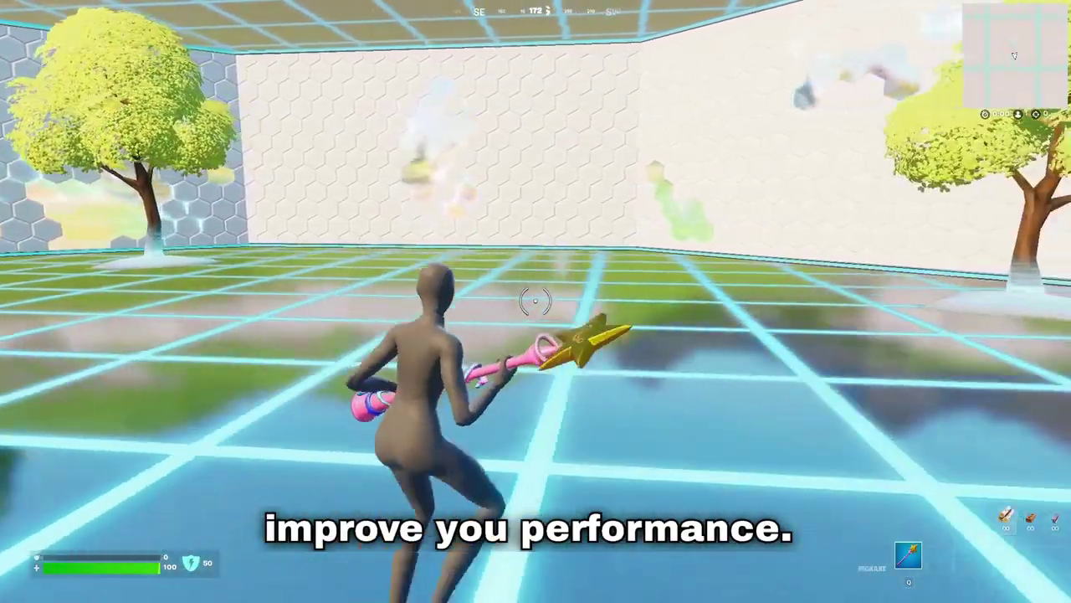
pyautogui.press('w')
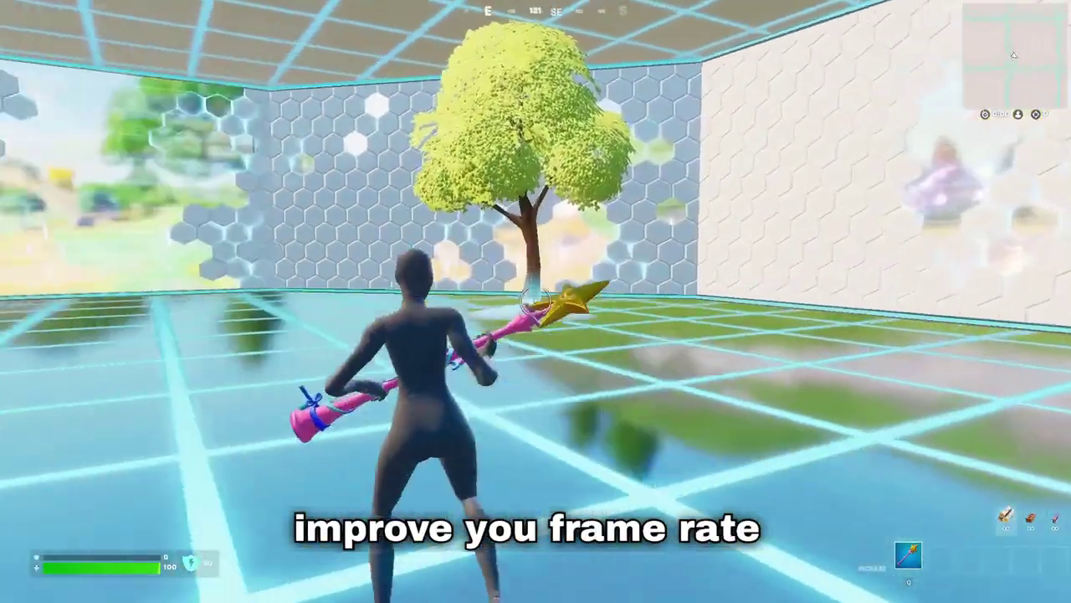
pyautogui.press('w')
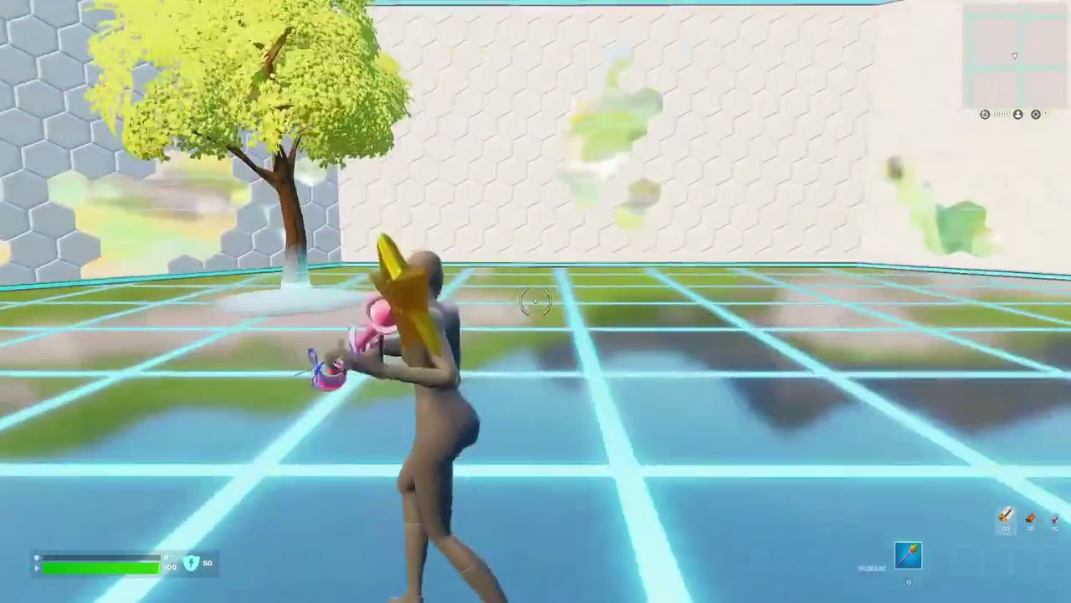
pyautogui.press('w')
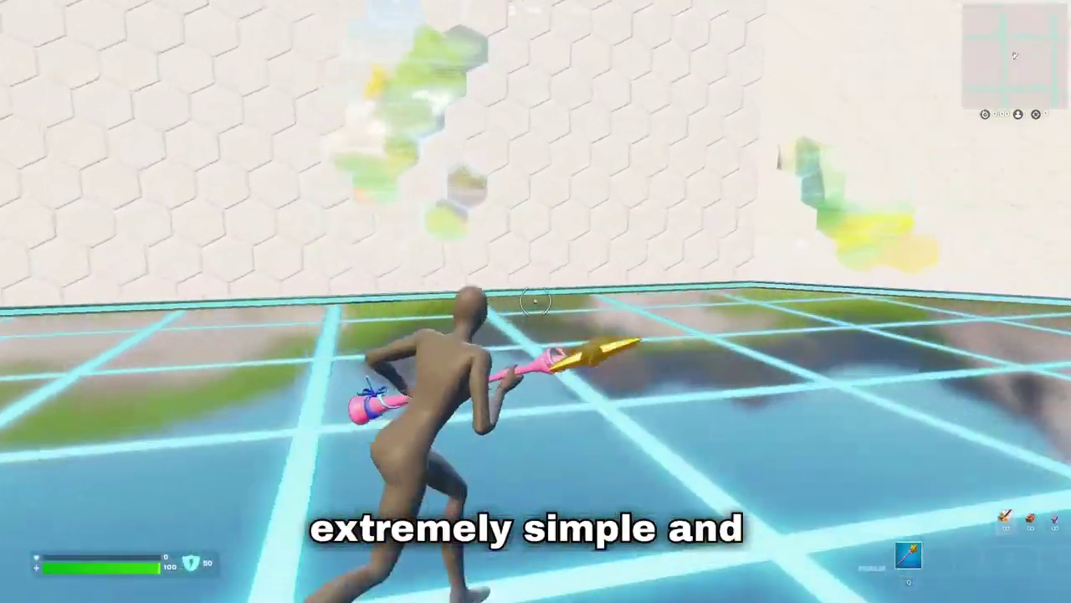
pyautogui.press('w')
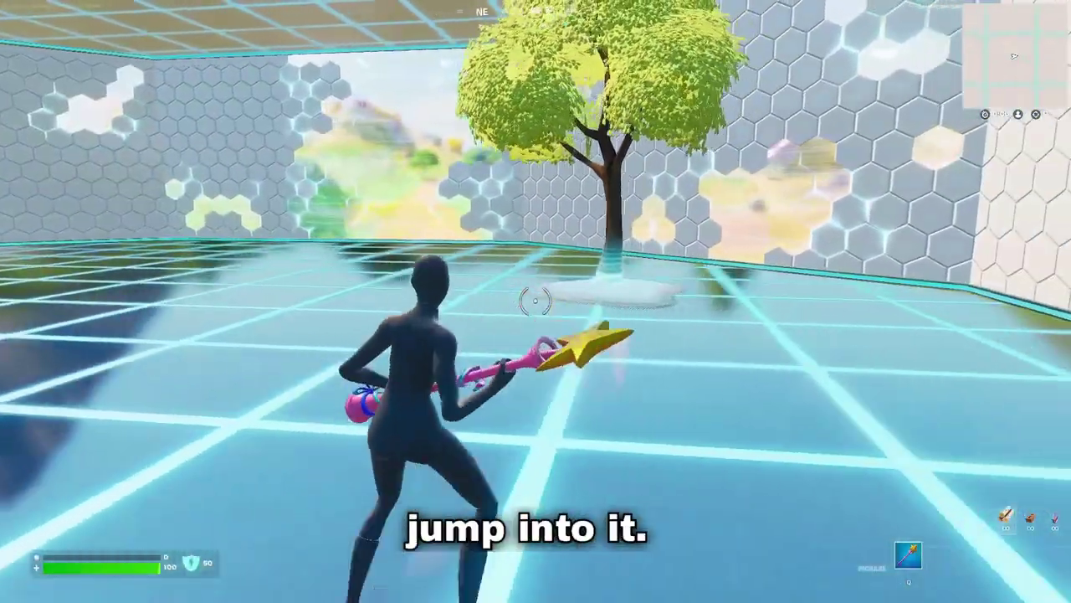
pyautogui.press('Escape')
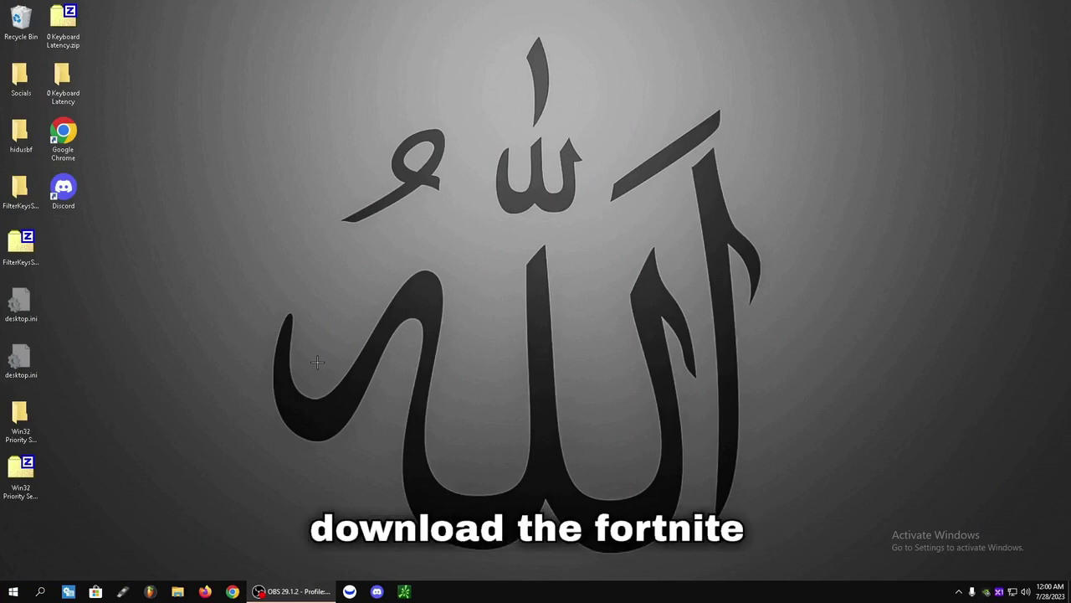
pyautogui.click(231, 586)
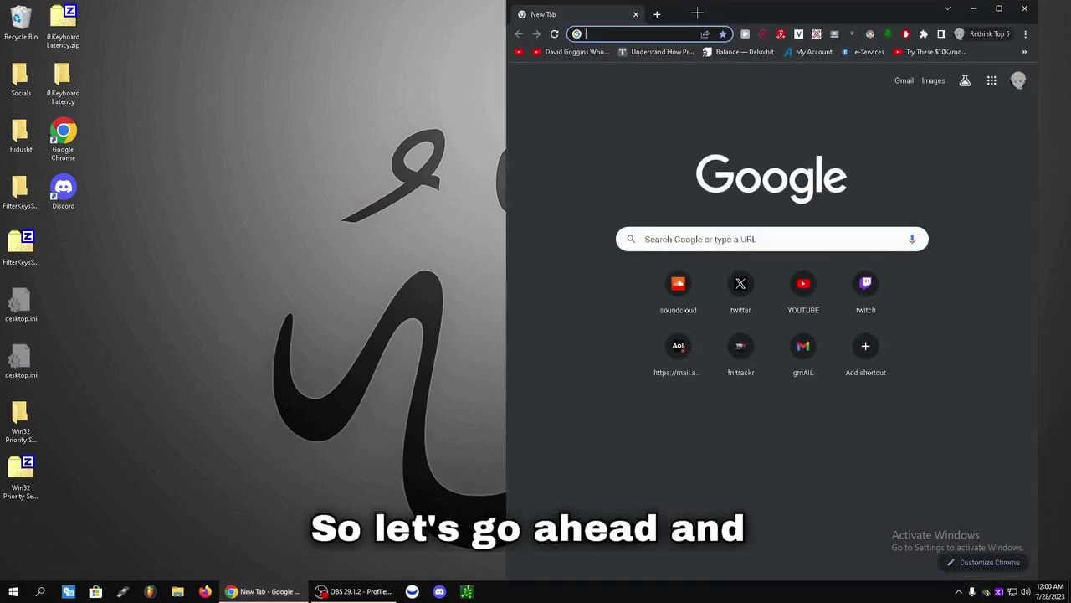
pyautogui.moveTo(697, 13); pyautogui.dragTo(335, 1)
pyautogui.click(303, 29)
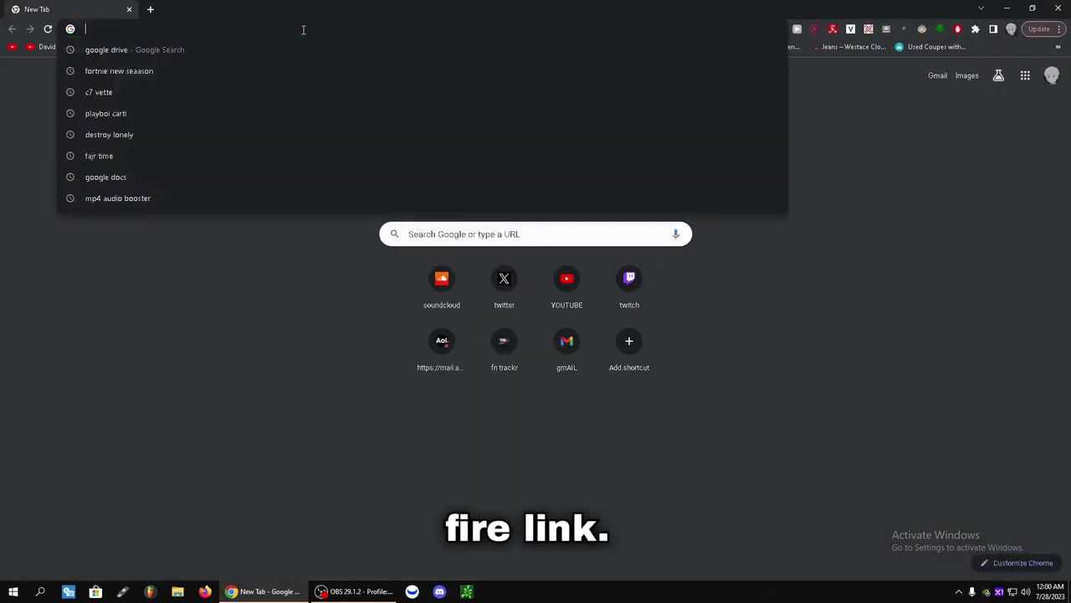
pyautogui.write('https://www.mediafire.com/file/fl20nyhexklzm9b/Fortnite+Chapter+4++FPS+Pack.zip/file')
pyautogui.click(306, 50)
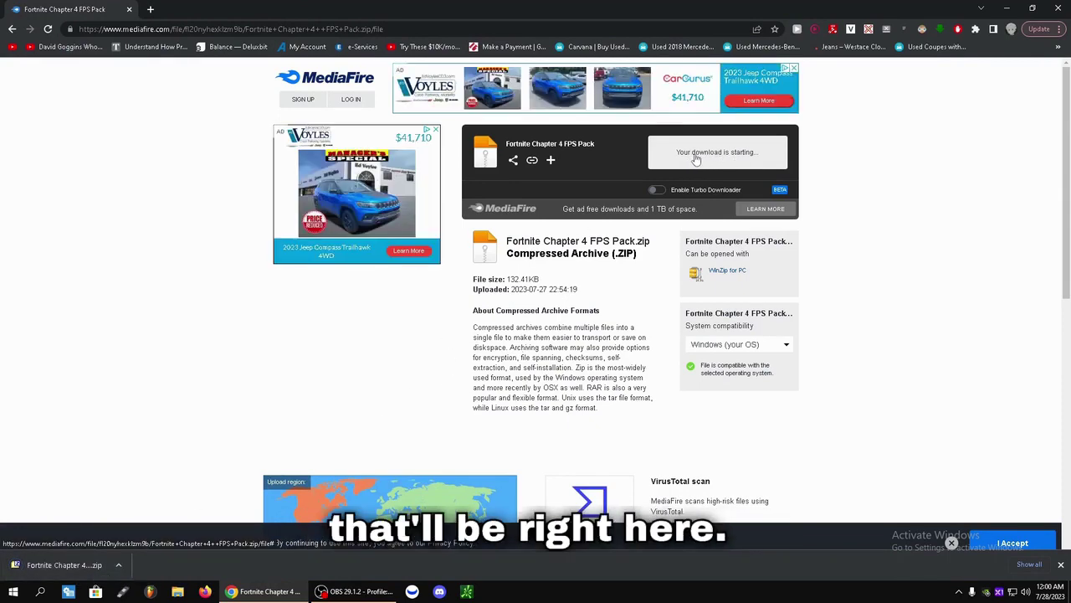
# Put the downloaded Fortnite Chapter 4 FPS Pack zip on the desktop and minimize the browser
pyautogui.press('super+Down')
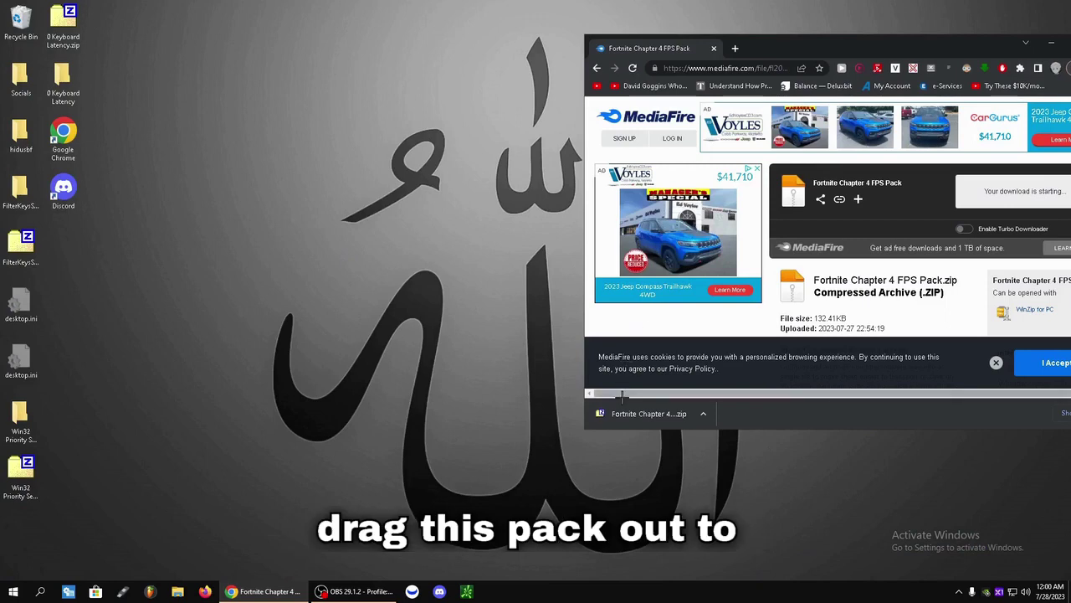
pyautogui.moveTo(622, 393); pyautogui.dragTo(410, 339)
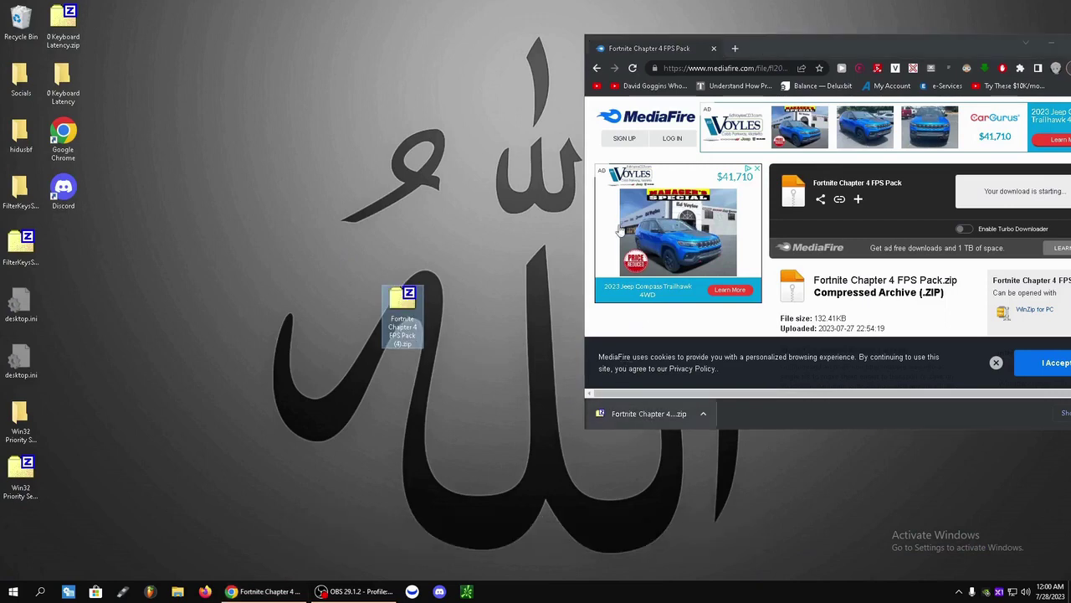
pyautogui.press('super+Down')
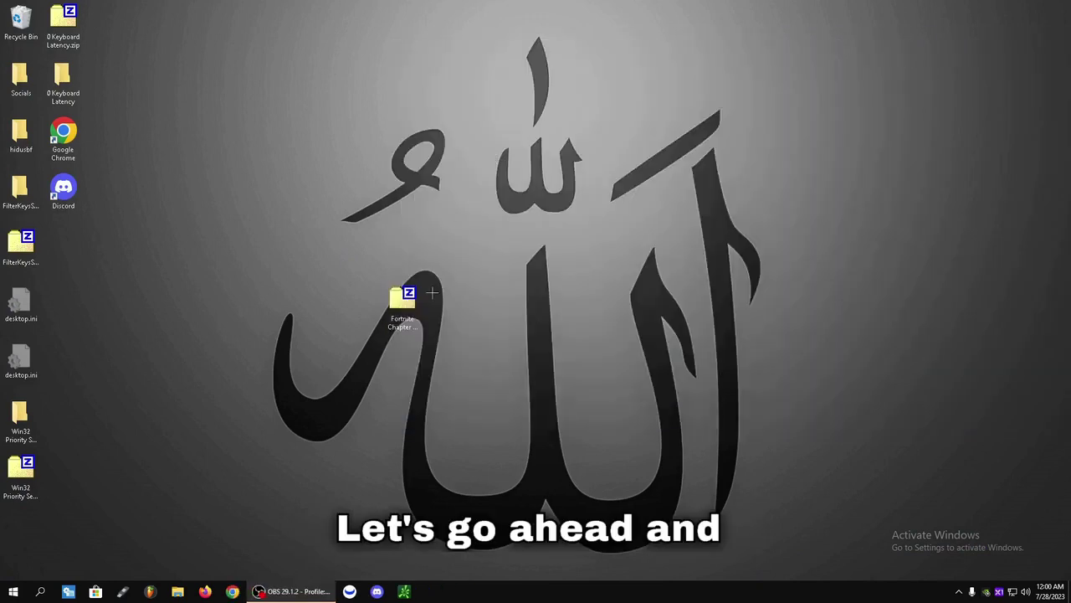
# Extract the Fortnite Chapter 4 FPS Pack folder from the zip archive to the desktop and close the archive window
pyautogui.click(410, 300)
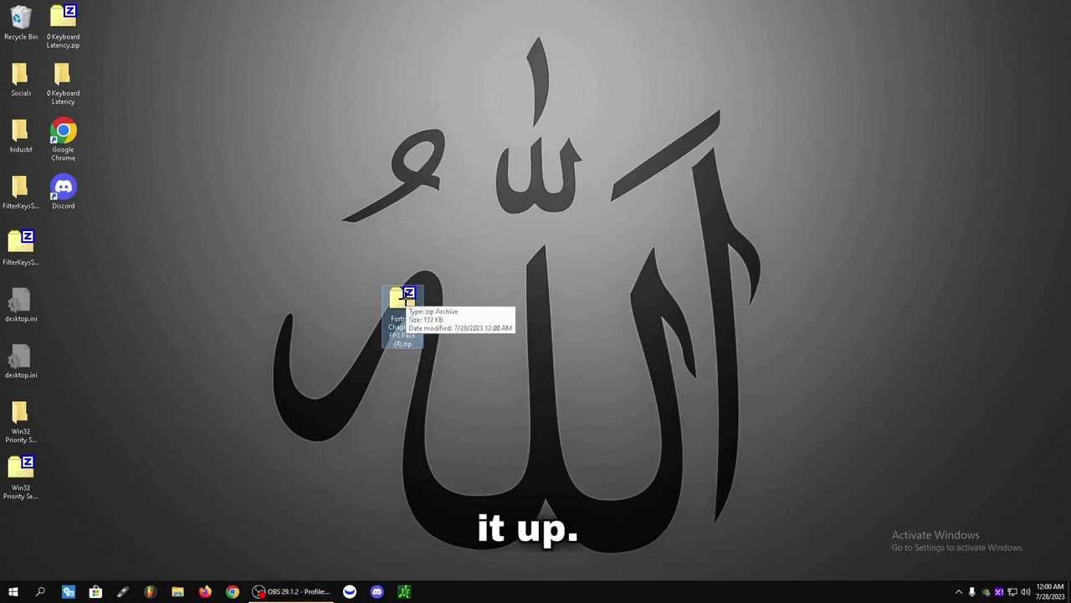
pyautogui.doubleClick(407, 299)
pyautogui.moveTo(432, 185); pyautogui.dragTo(724, 165)
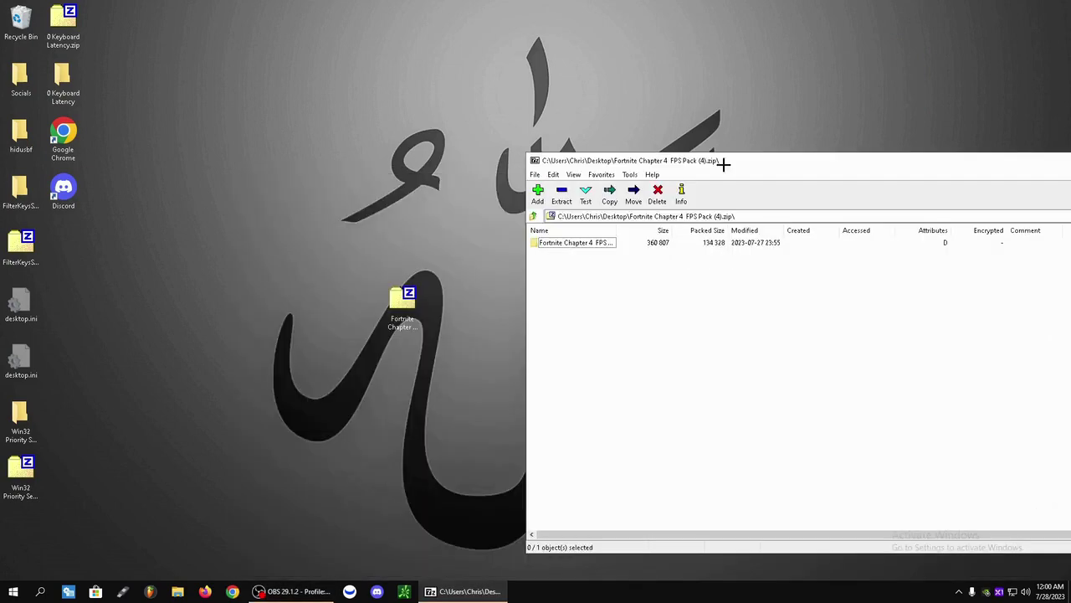
pyautogui.click(567, 242)
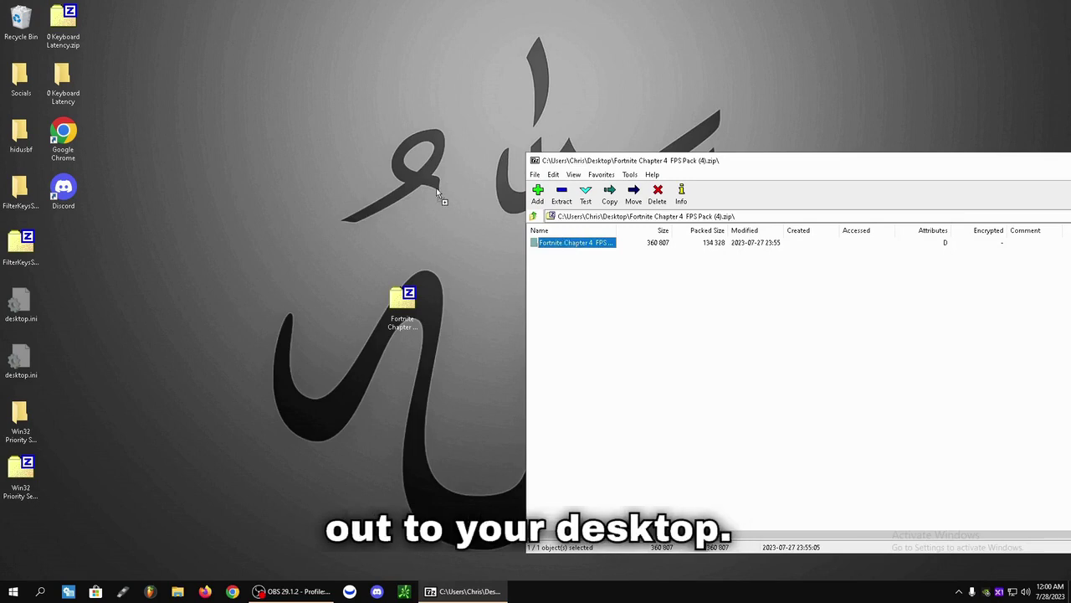
pyautogui.moveTo(436, 187); pyautogui.dragTo(442, 147)
pyautogui.moveTo(625, 159); pyautogui.dragTo(358, 209)
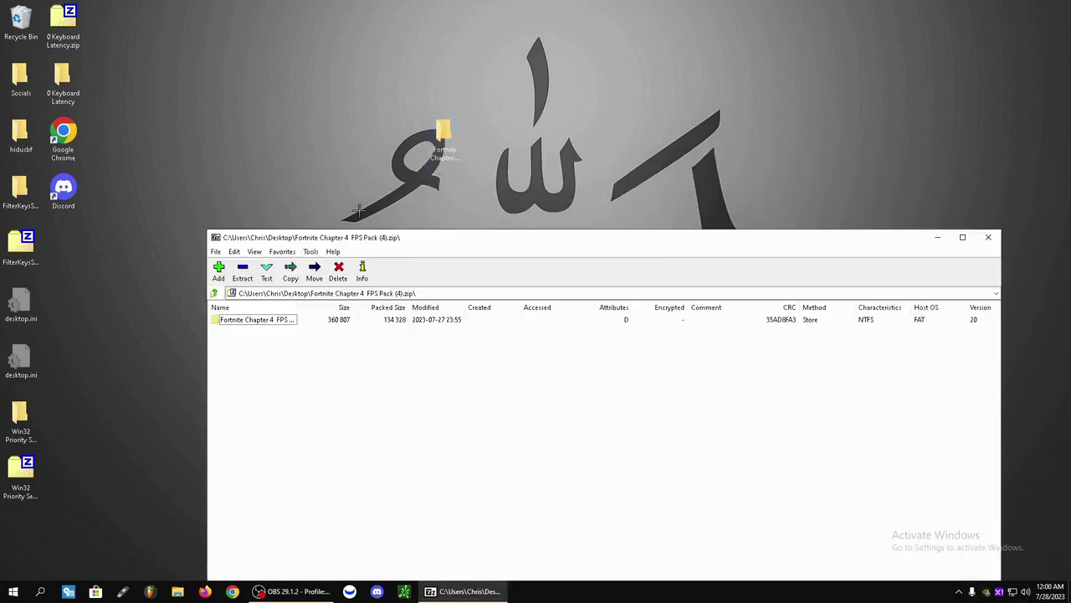
pyautogui.click(989, 238)
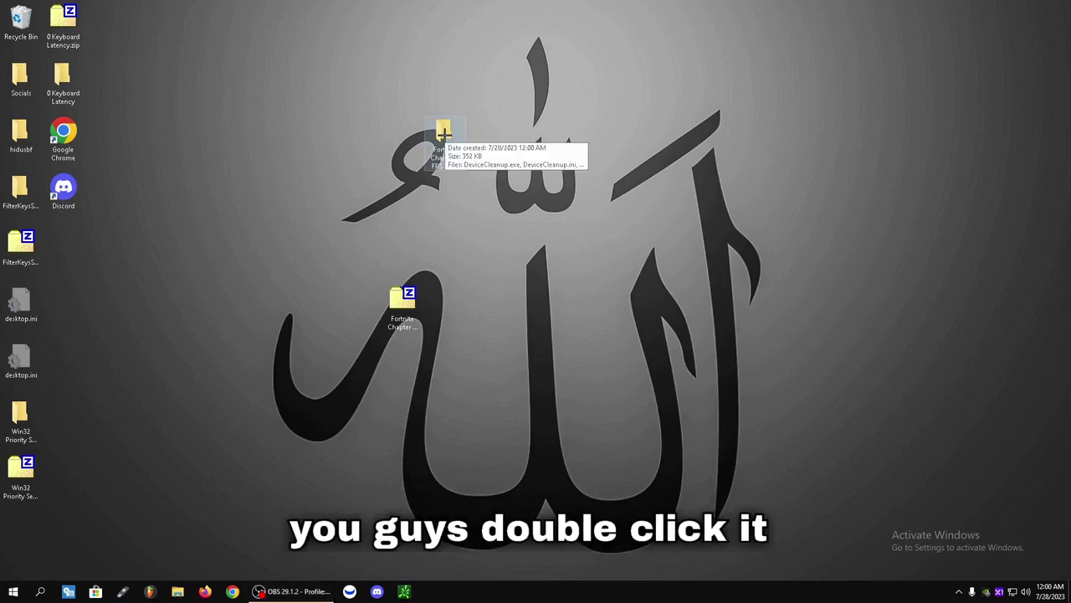
# Open the extracted Fortnite Chapter 4 FPS Pack folder and move its window clear of the desktop files
pyautogui.doubleClick(444, 135)
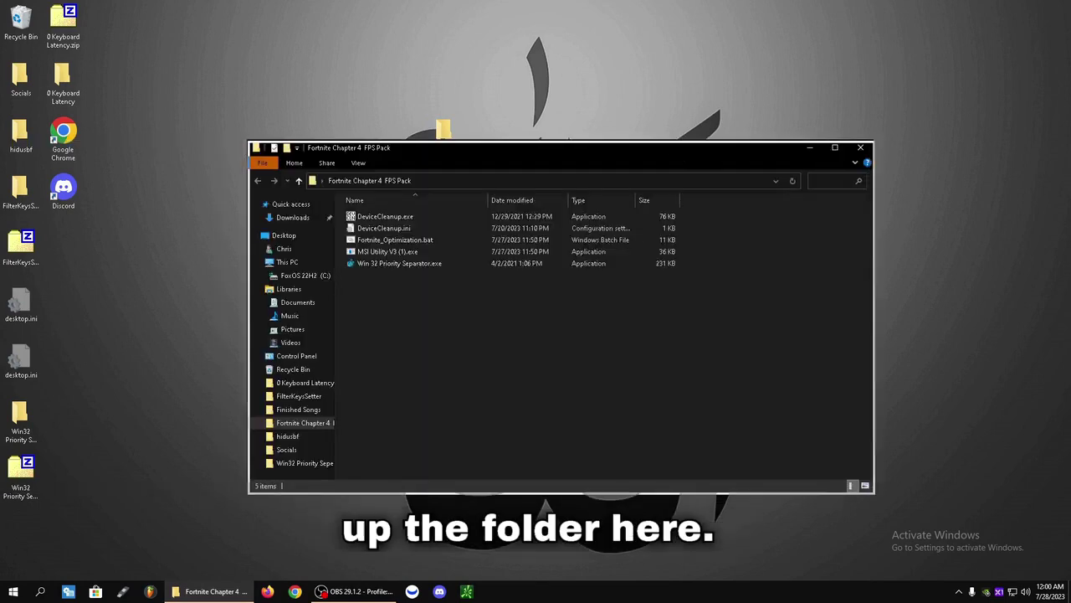
pyautogui.moveTo(903, 182); pyautogui.dragTo(903, 182)
pyautogui.moveTo(773, 176); pyautogui.dragTo(786, 128)
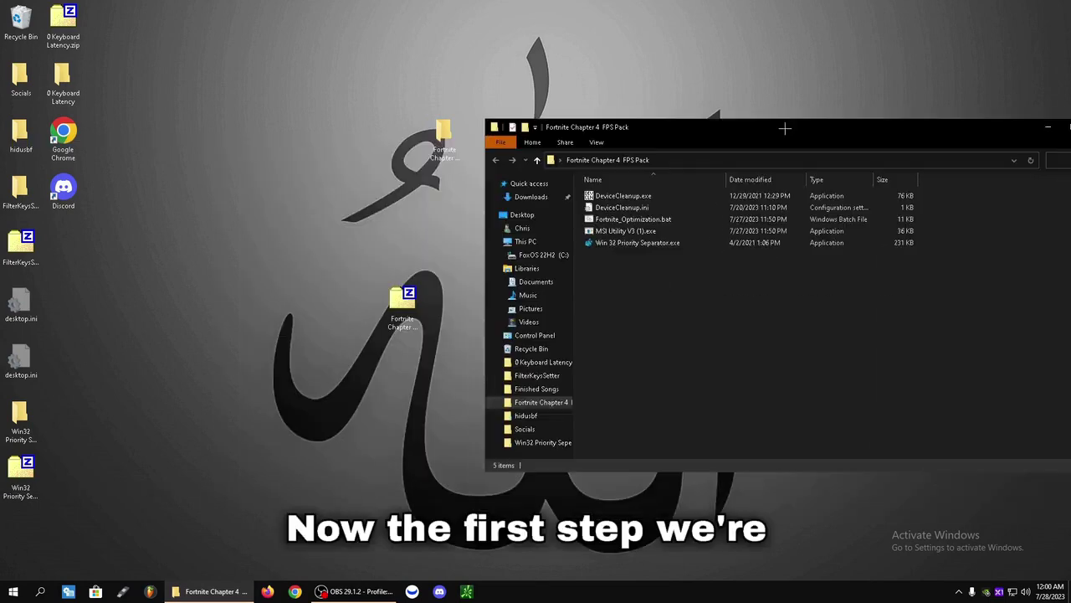
# Run DeviceCleanup.exe from the pack folder as administrator
pyautogui.click(641, 195)
pyautogui.rightClick(643, 195)
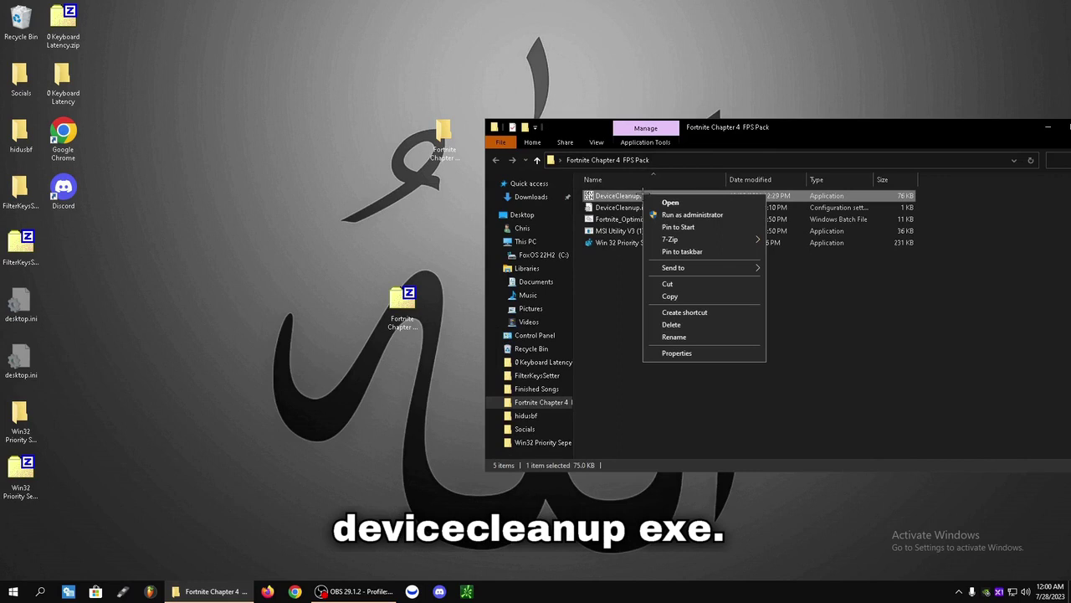
pyautogui.click(669, 215)
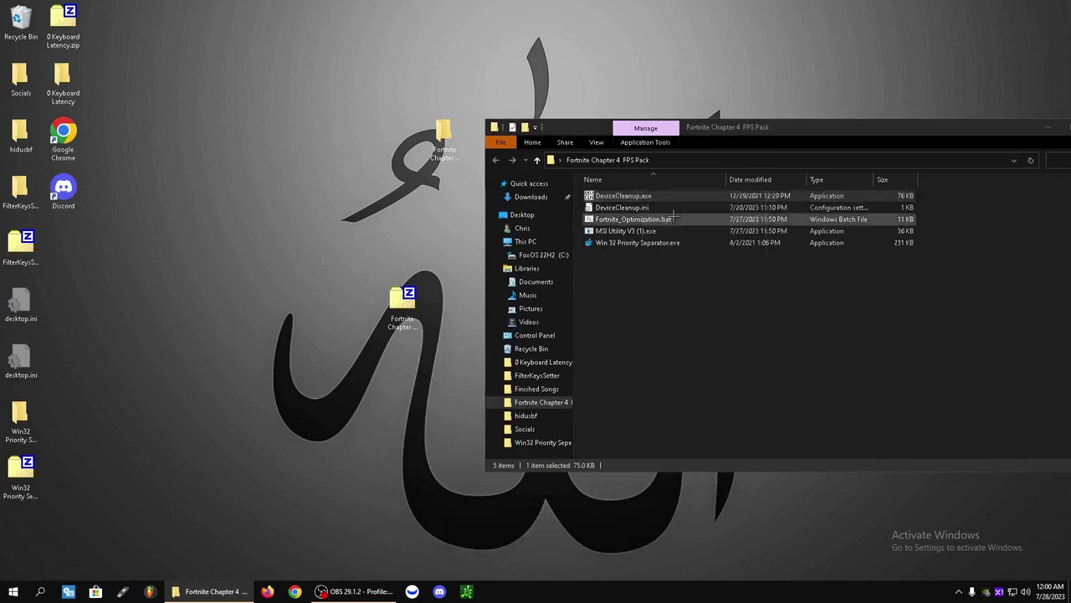
# Select all non-present devices in Device Cleanup Tool, remove them, and close the tool
pyautogui.click(333, 178)
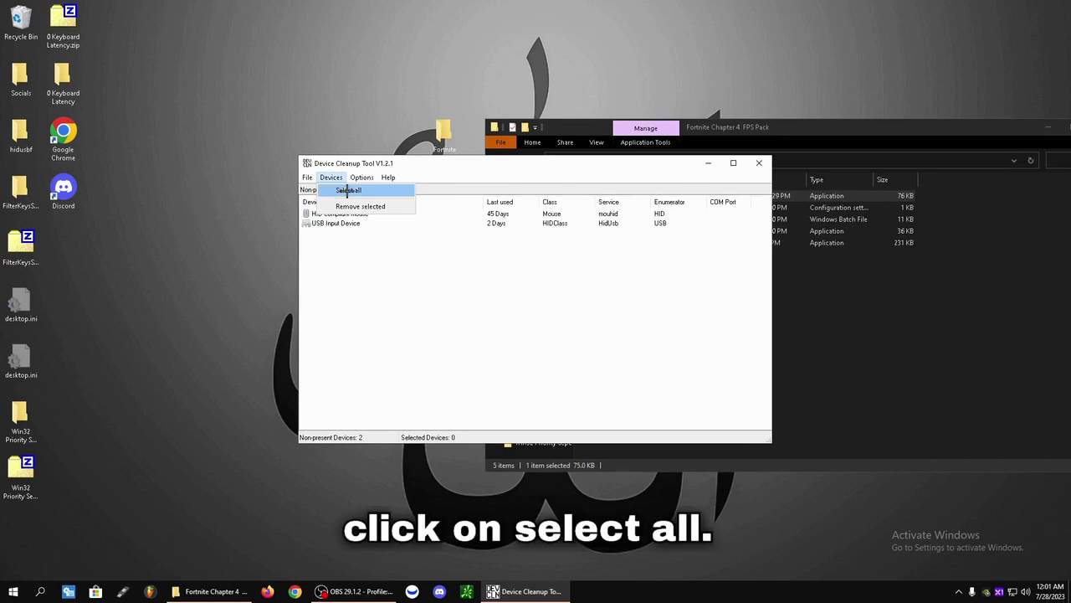
pyautogui.click(348, 190)
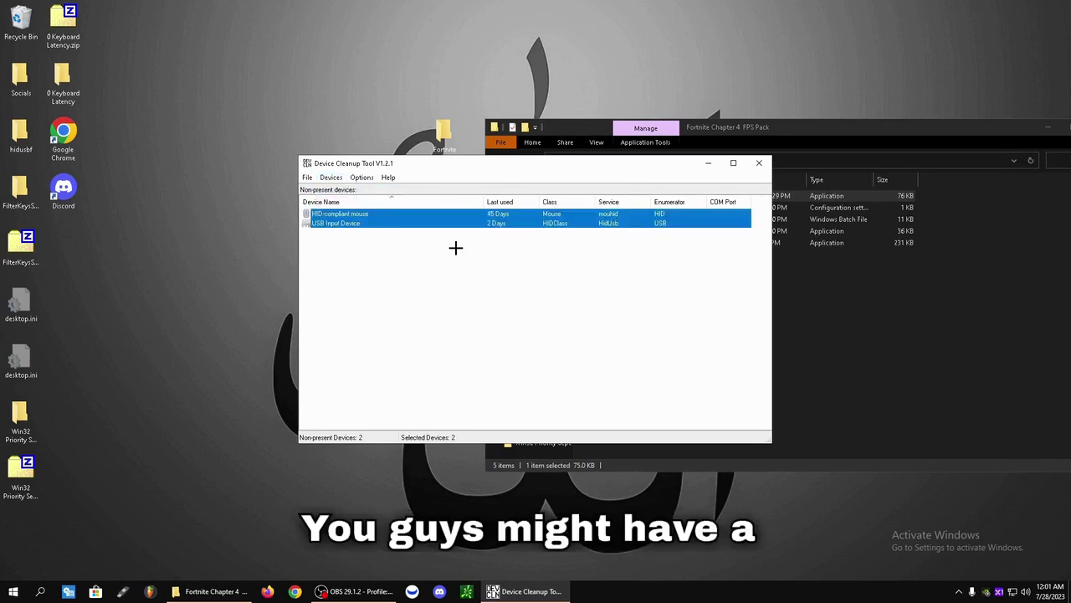
pyautogui.click(335, 177)
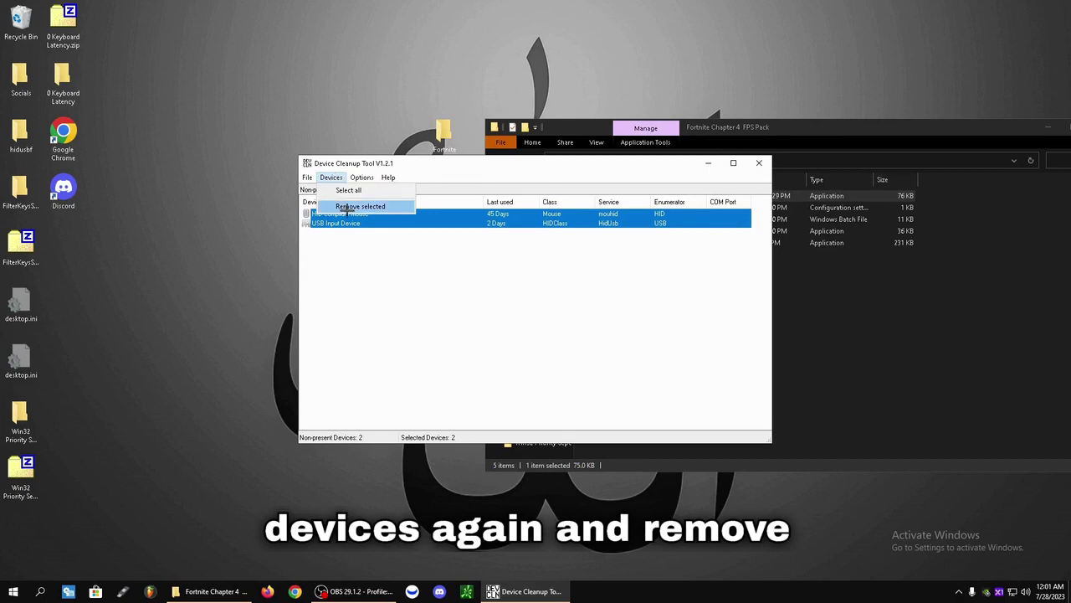
pyautogui.click(346, 207)
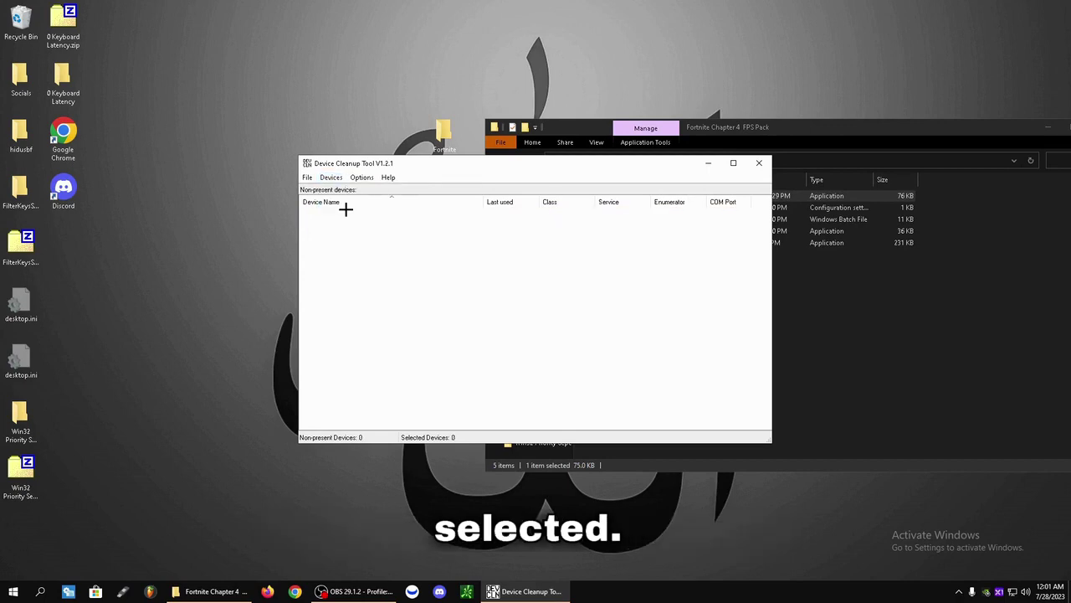
pyautogui.click(759, 161)
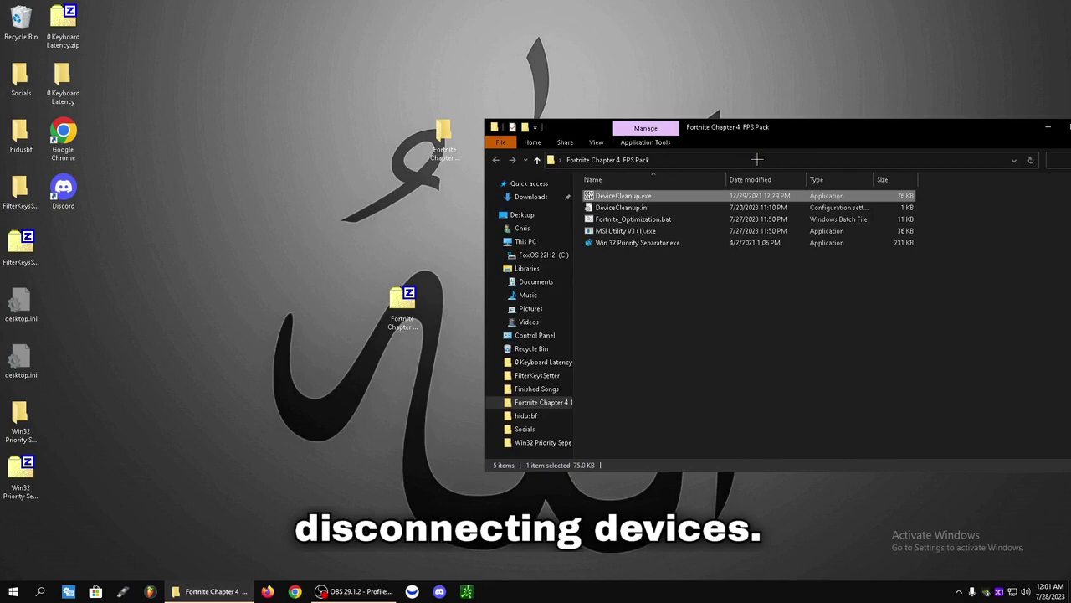
# Run Fortnite_Optimization.bat from the pack folder as administrator and continue past its intro screen
pyautogui.click(671, 354)
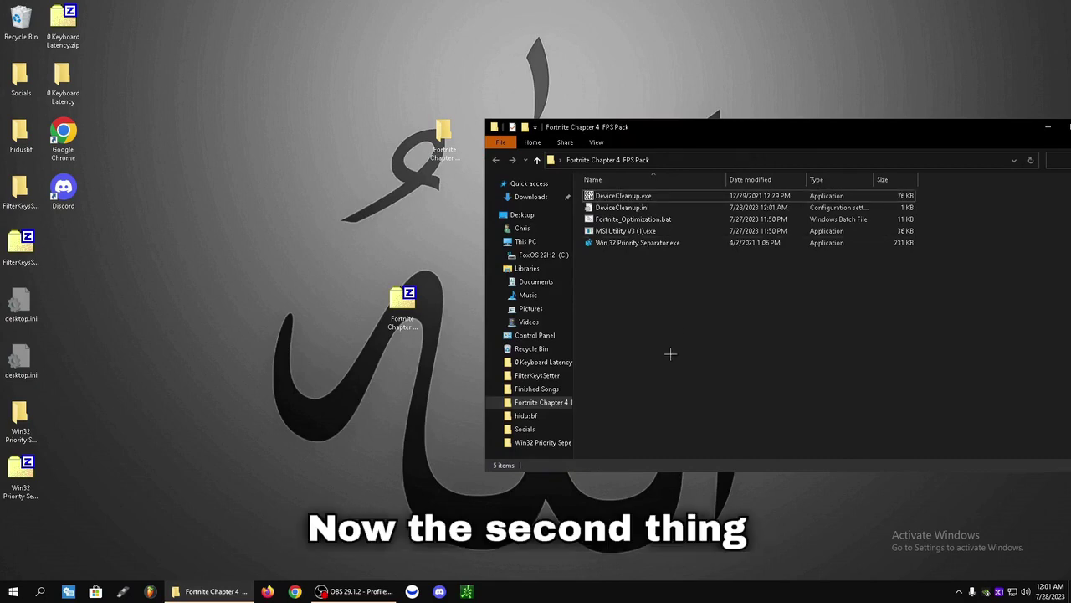
pyautogui.click(633, 220)
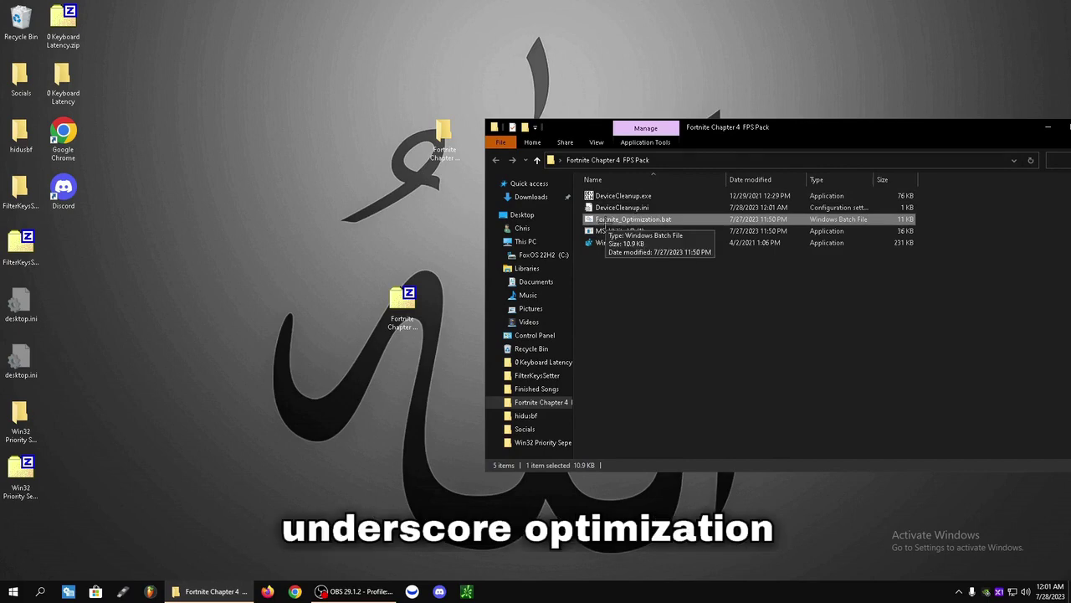
pyautogui.rightClick(605, 221)
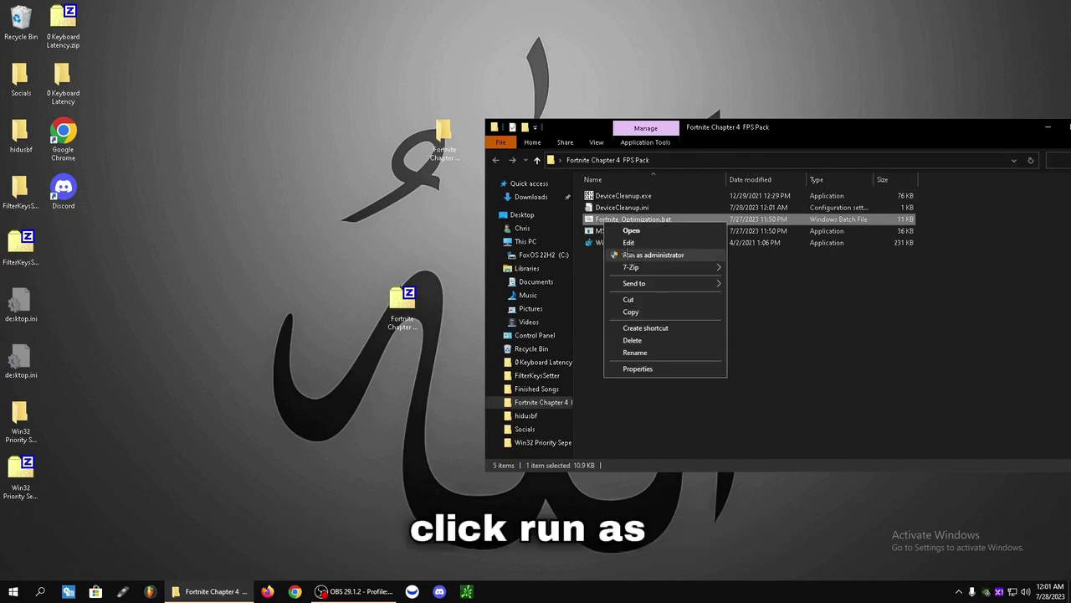
pyautogui.click(625, 254)
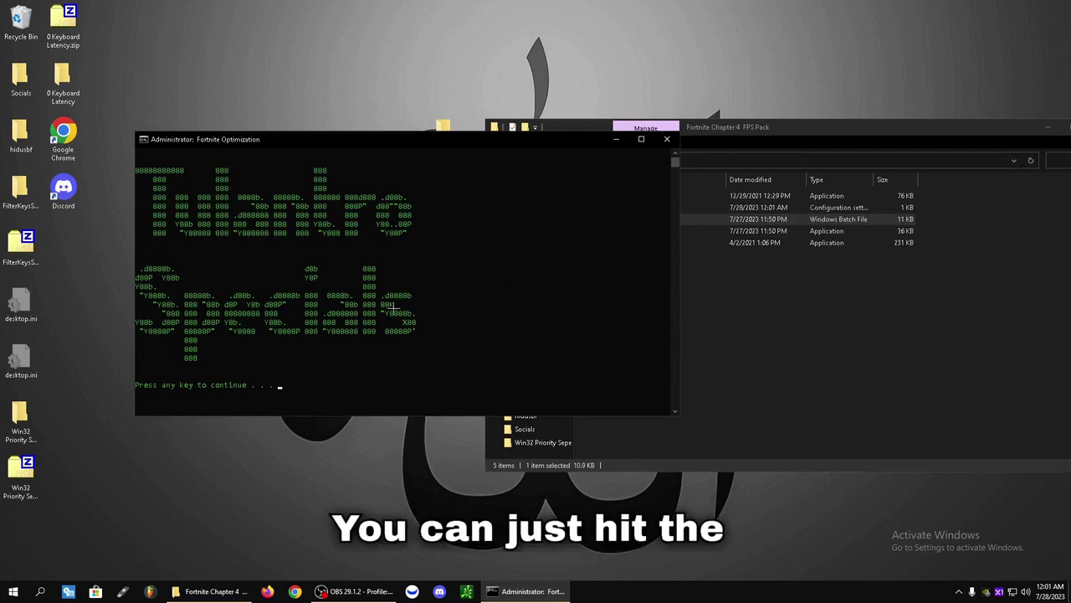
pyautogui.press('Return')
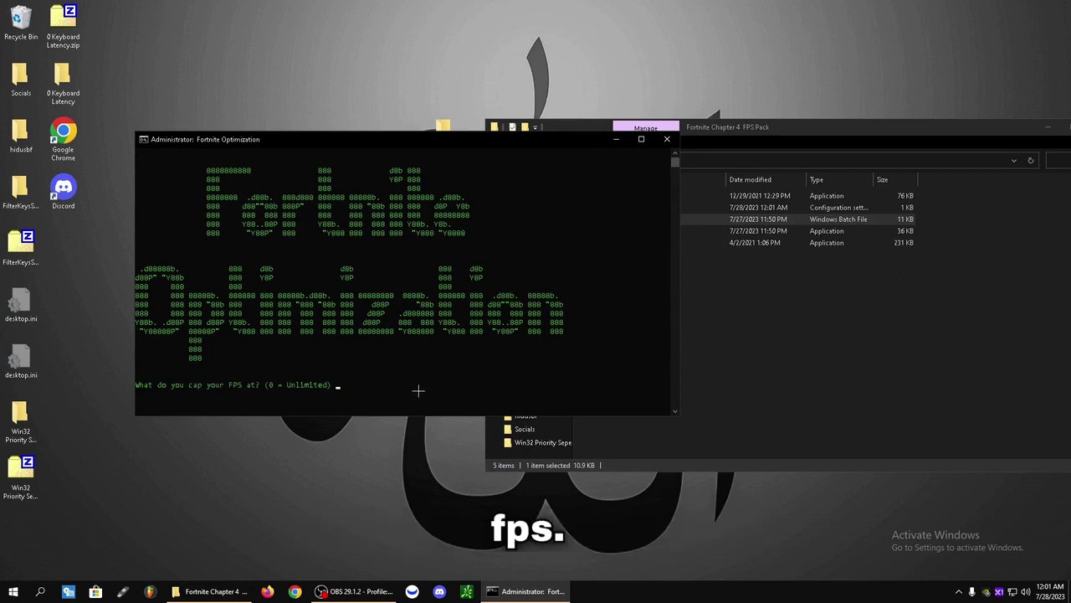
# Set the FPS cap to 240 in the Fortnite Optimization script
pyautogui.write('240')
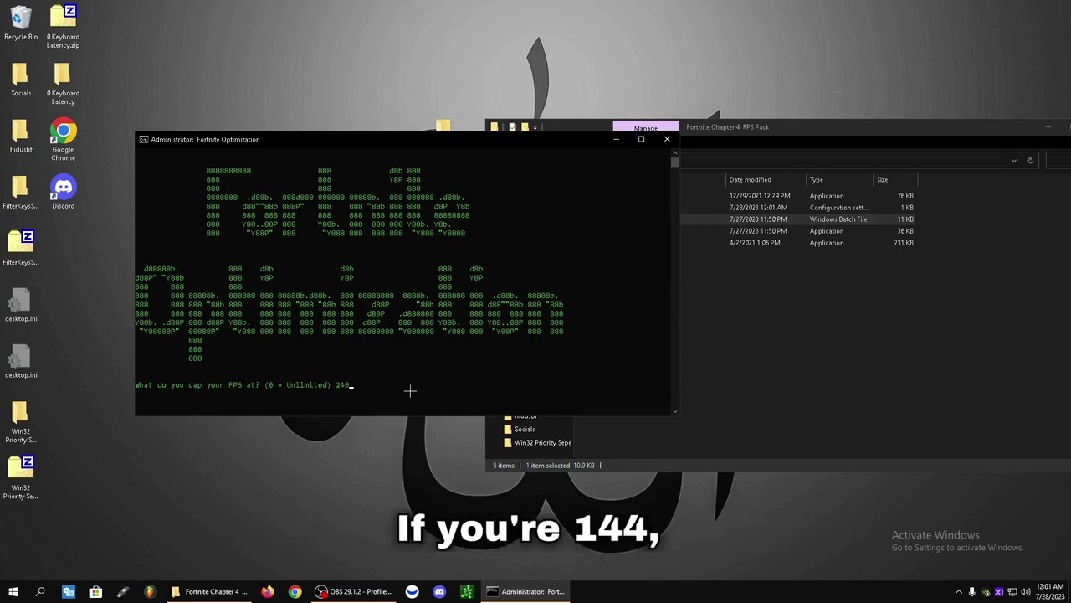
pyautogui.write('144')
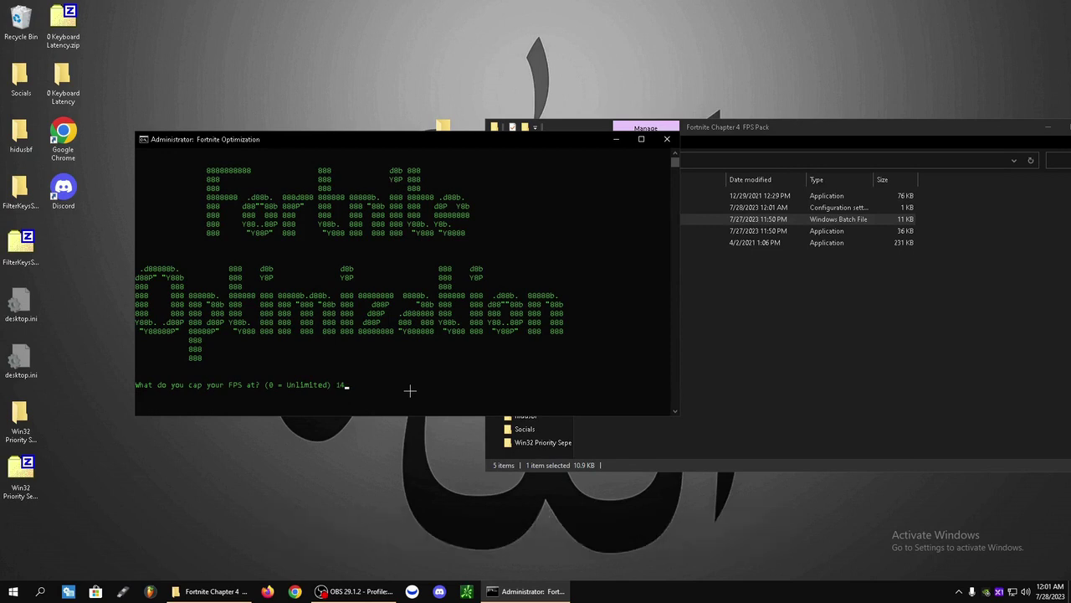
pyautogui.press('BackSpace')
pyautogui.press('BackSpace')
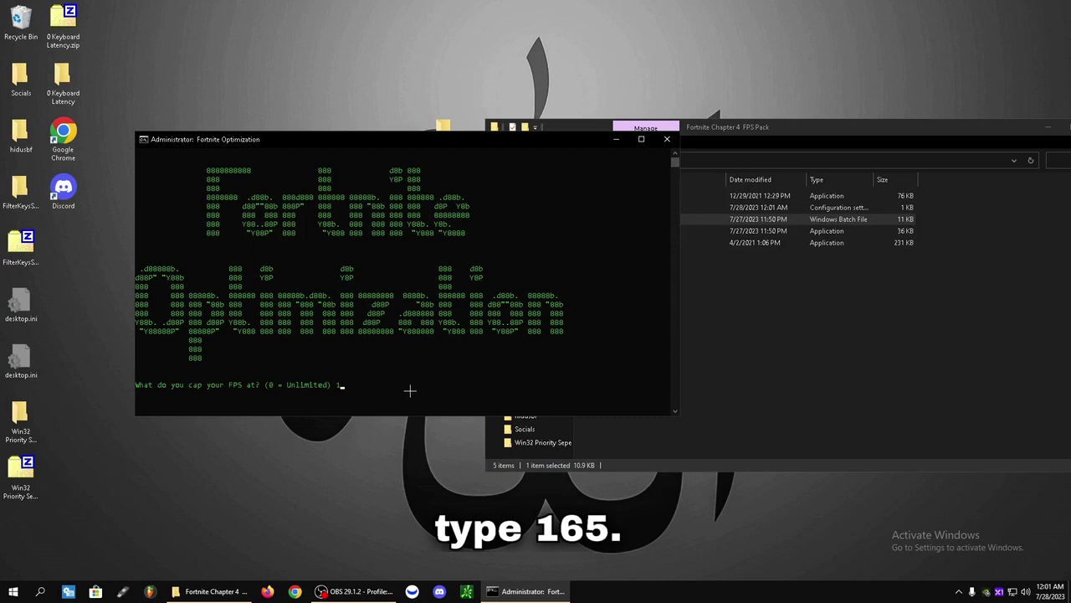
pyautogui.press('BackSpace')
pyautogui.write('240')
pyautogui.press('Return')
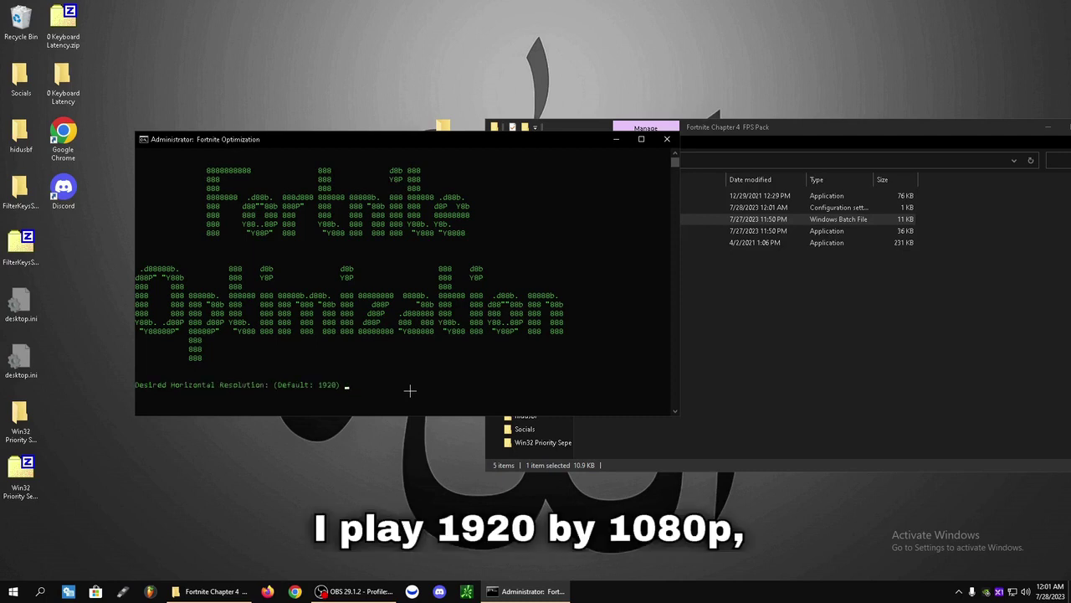
# Set the desired resolution to 1920 horizontal by 1080 vertical in the optimization script
pyautogui.write('1920')
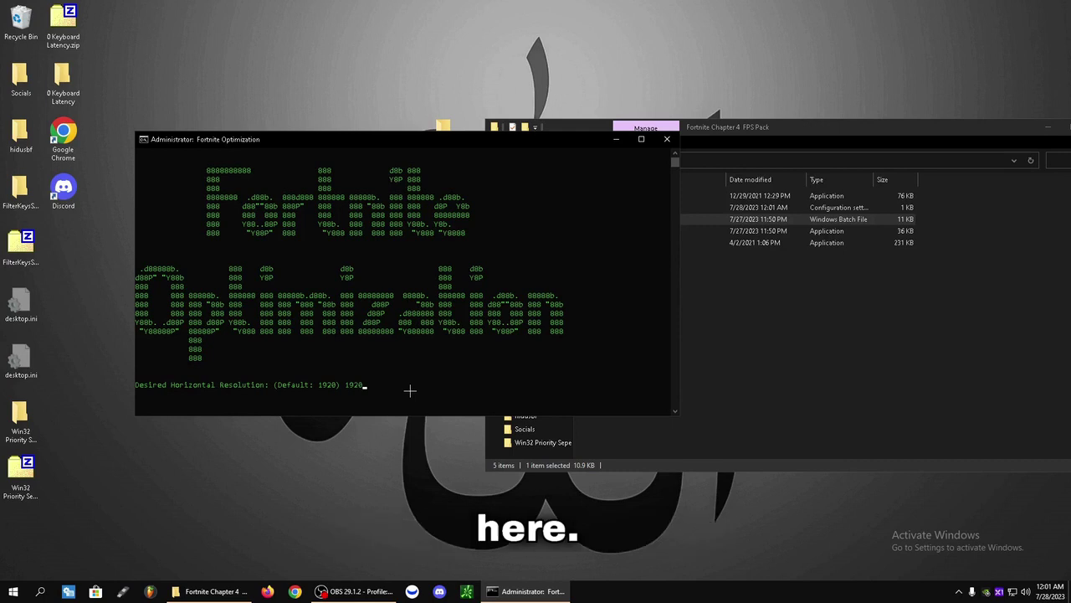
pyautogui.press('Return')
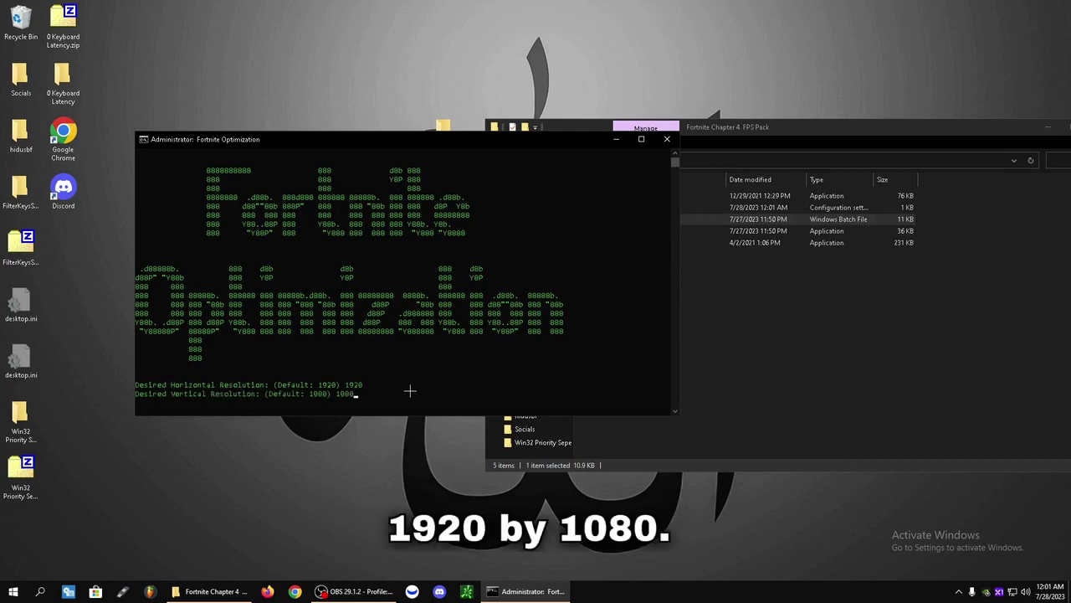
pyautogui.write('1080')
pyautogui.press('Return')
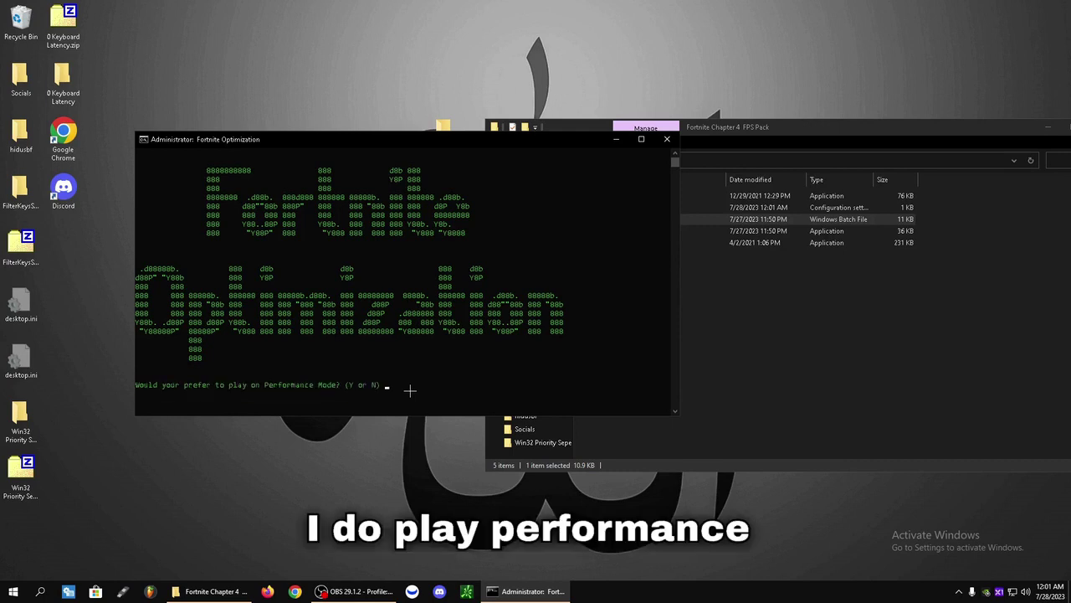
# Answer y to playing on Performance Mode, acknowledge the heads-up notice, and exit the script
pyautogui.write('y')
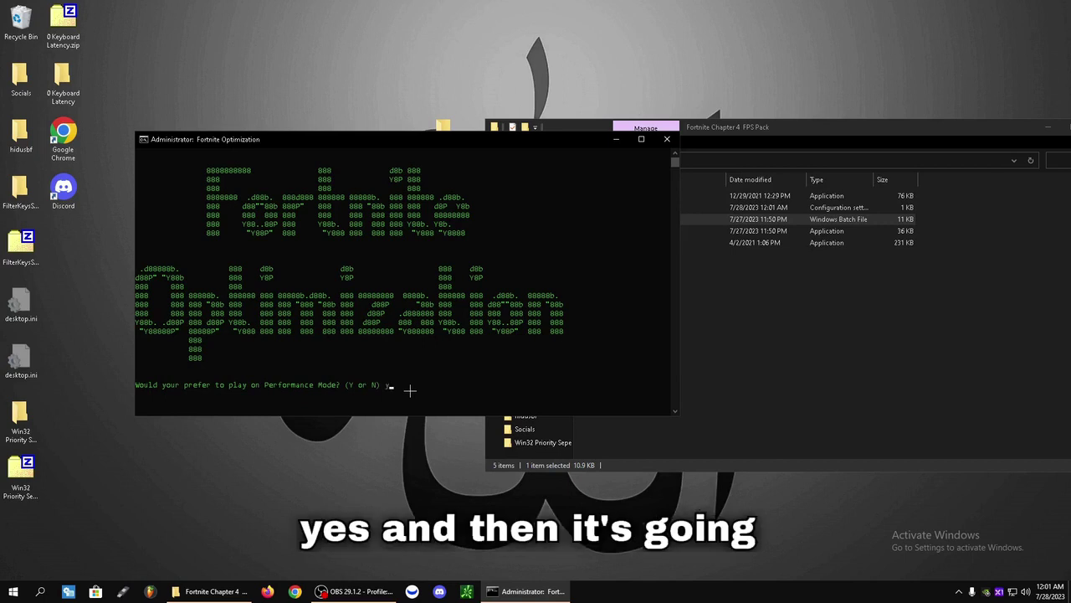
pyautogui.press('Return')
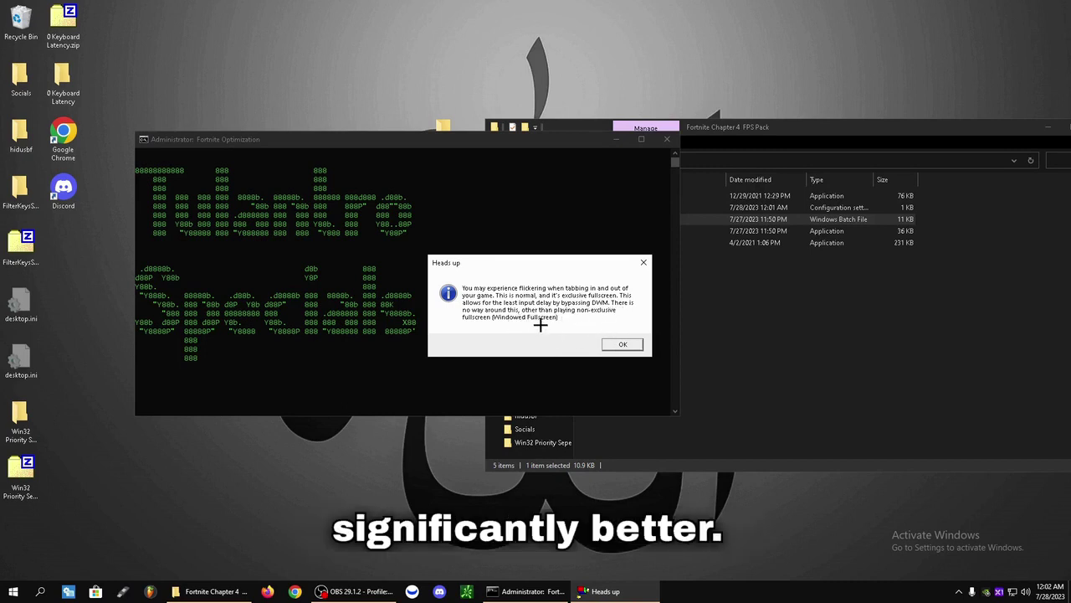
pyautogui.click(624, 344)
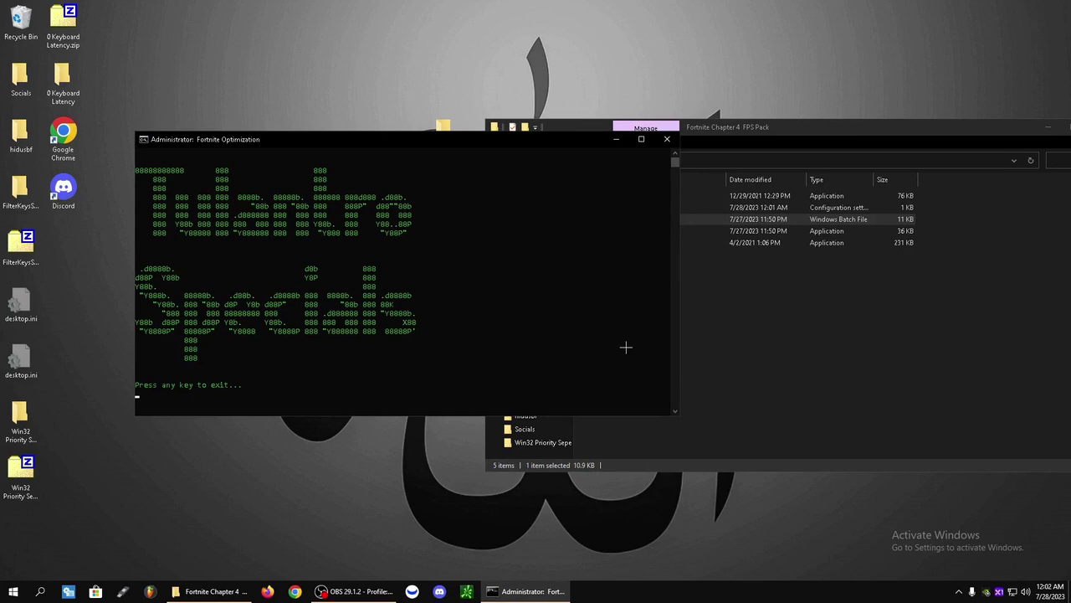
pyautogui.press('Return')
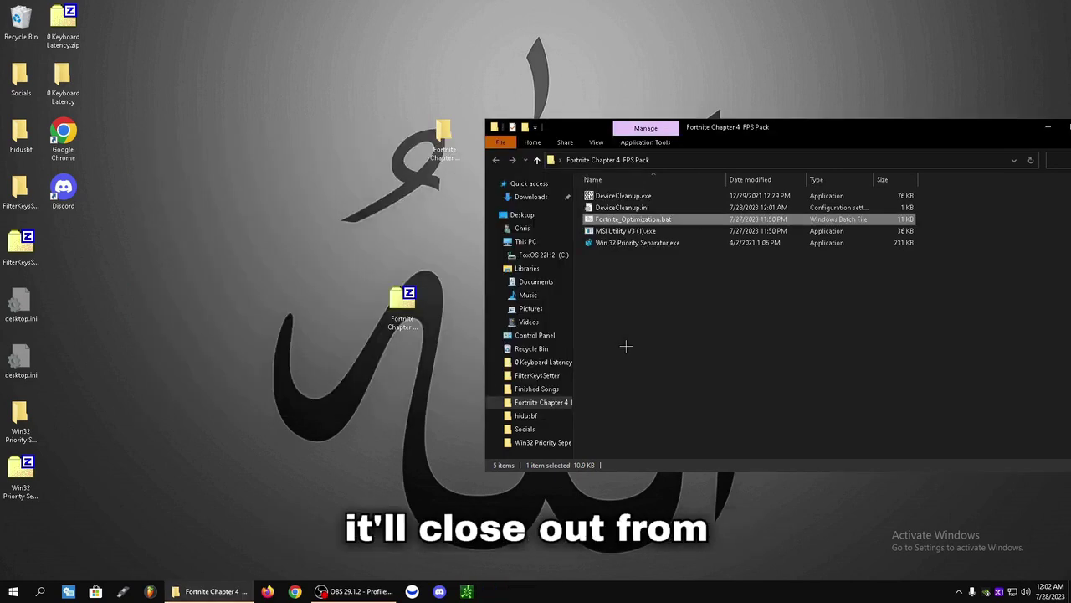
# Run MSI Utility V3 (1).exe from the pack folder as administrator
pyautogui.click(655, 299)
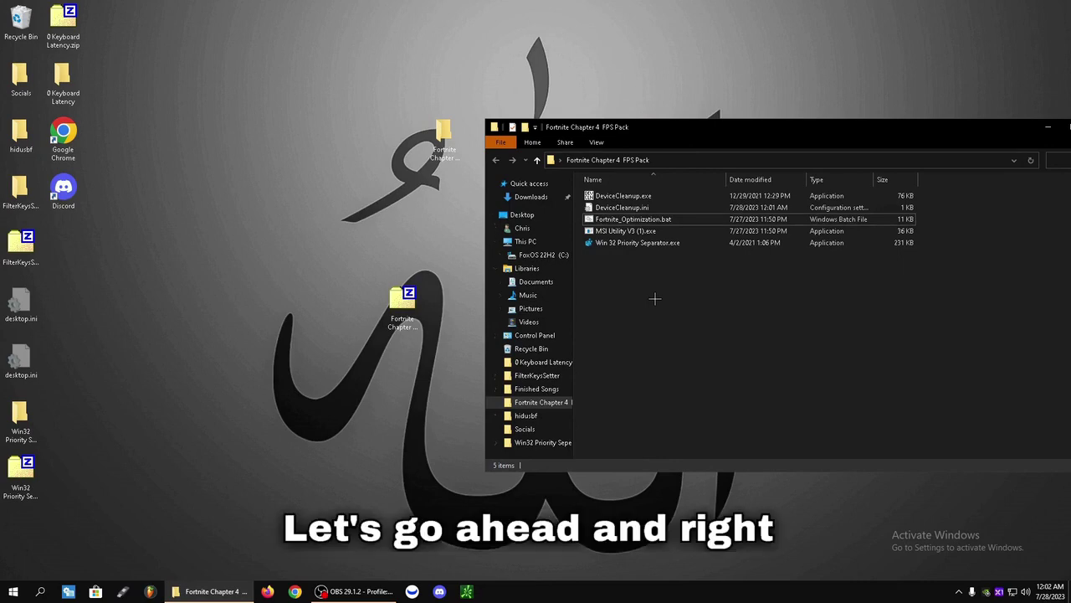
pyautogui.rightClick(608, 232)
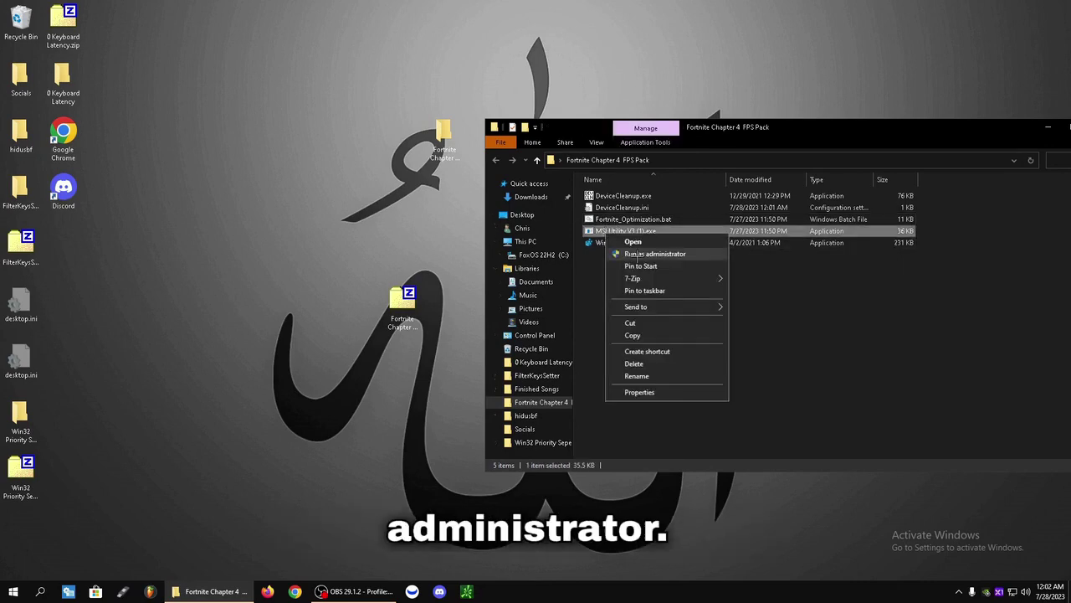
pyautogui.click(633, 254)
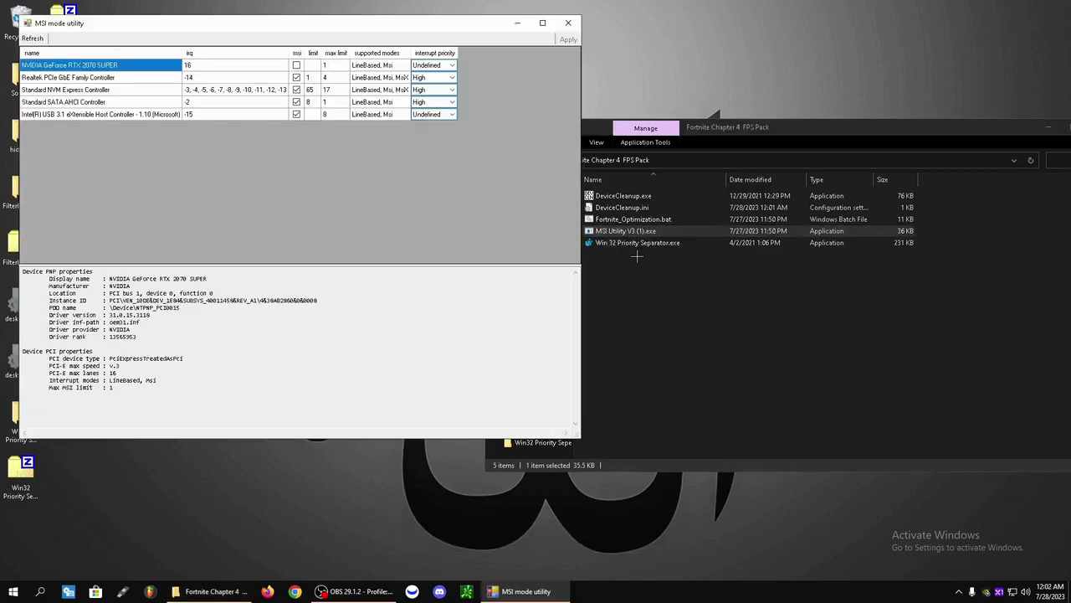
# Enable MSI mode for the NVIDIA GeForce RTX 2070 SUPER, apply the change, and close the utility
pyautogui.click(99, 77)
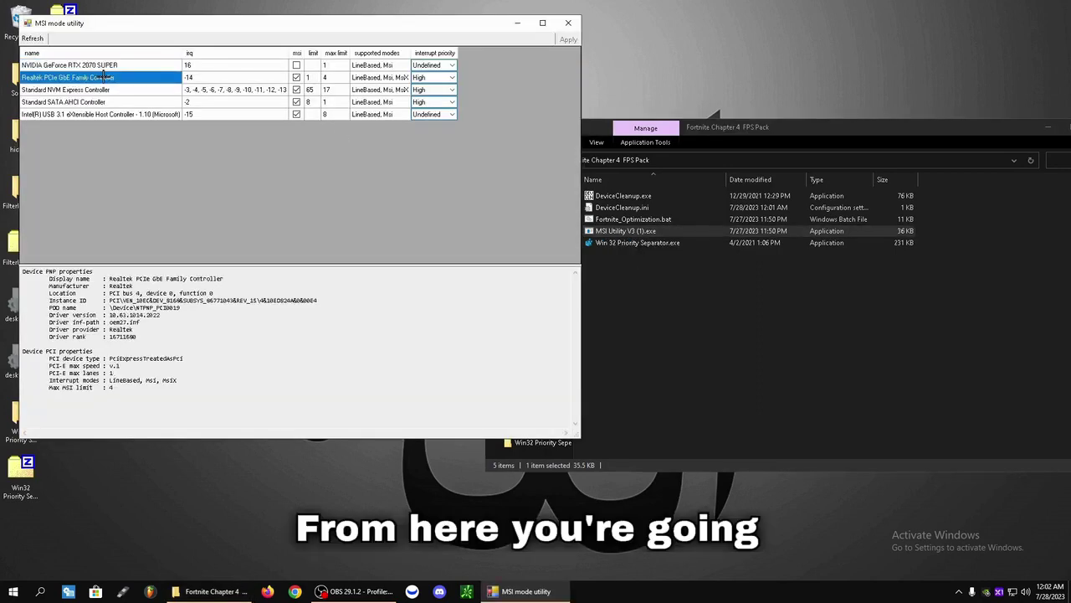
pyautogui.click(27, 64)
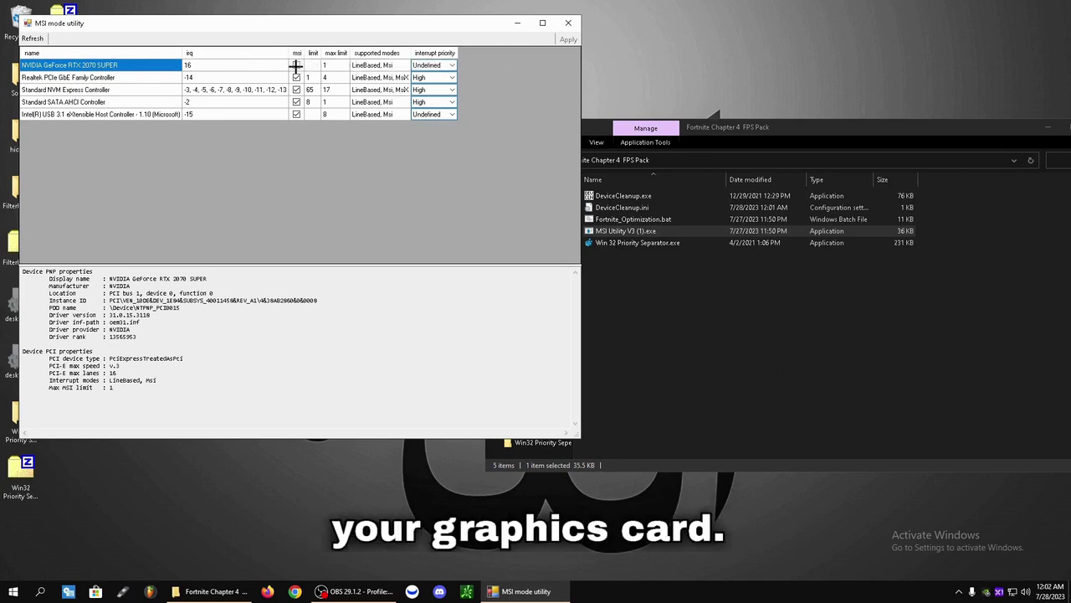
pyautogui.click(296, 64)
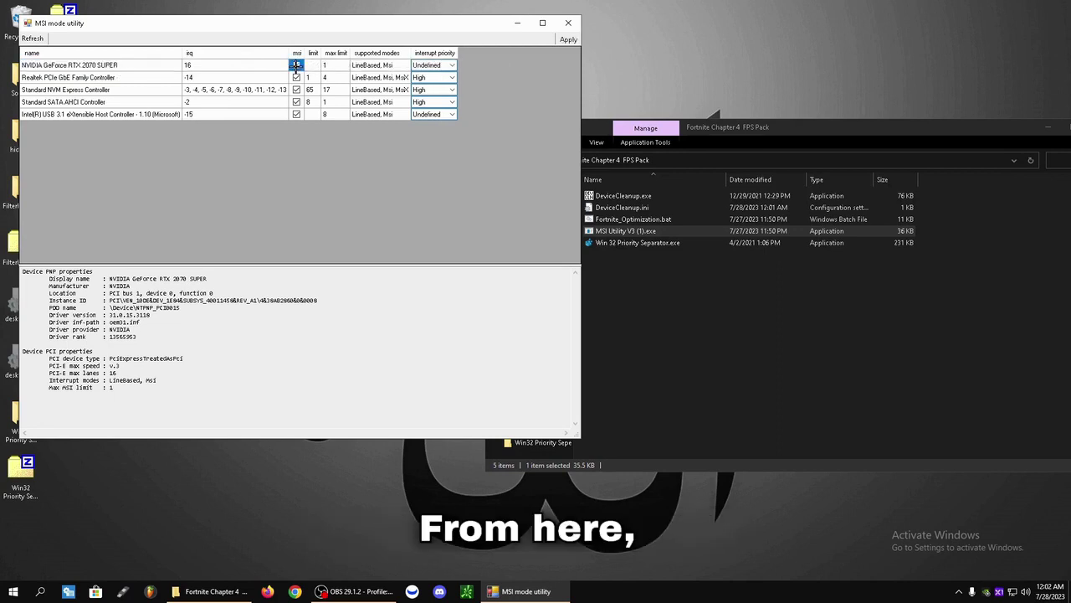
pyautogui.click(566, 37)
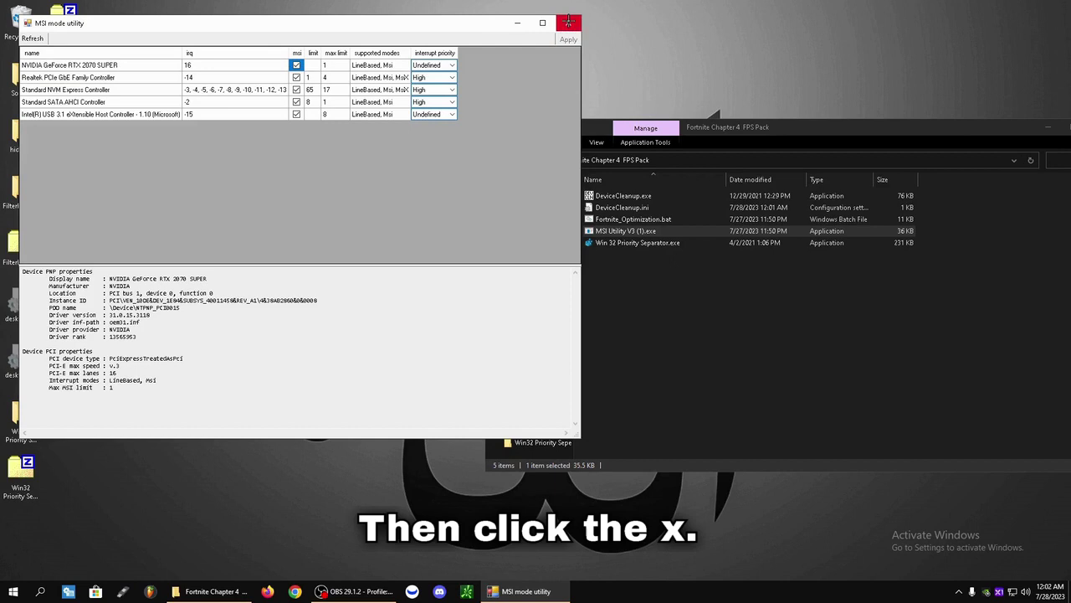
pyautogui.click(568, 23)
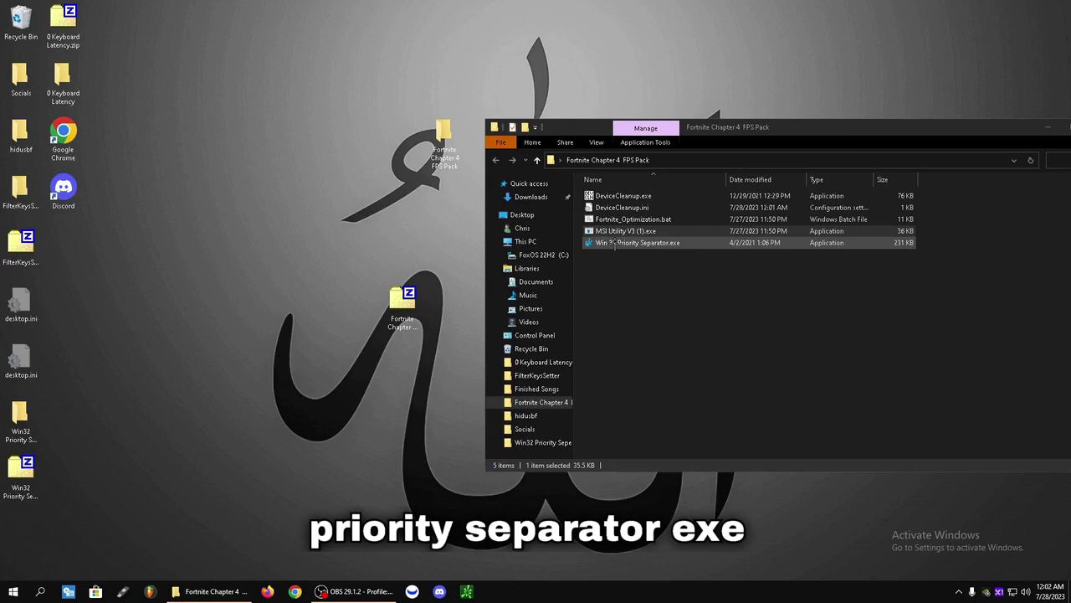
# Run Win 32 Priority Separator.exe from the pack folder as administrator and dismiss its welcome message
pyautogui.rightClick(614, 243)
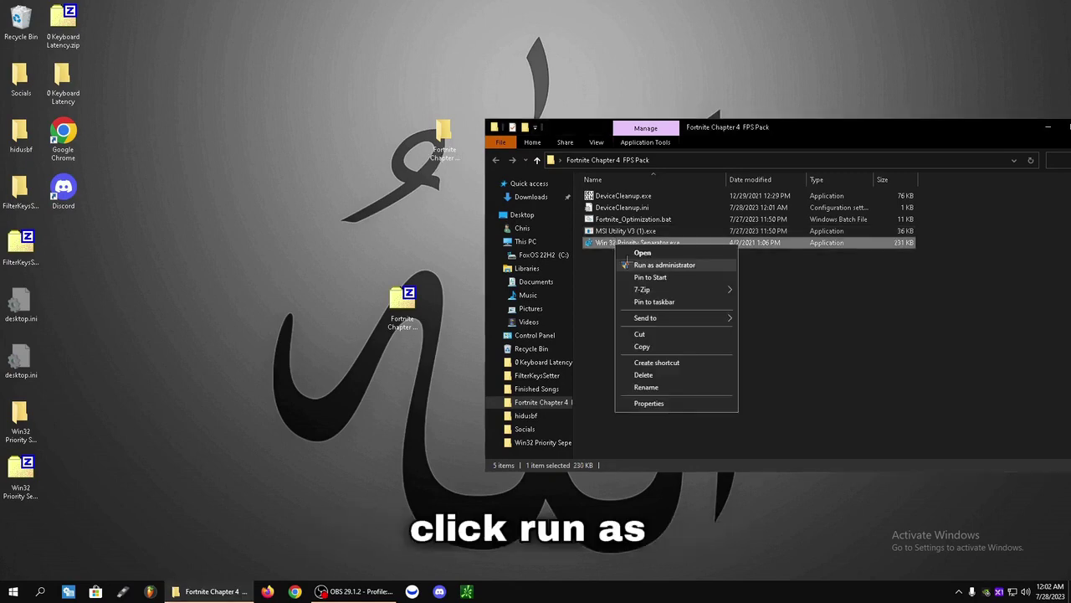
pyautogui.click(627, 265)
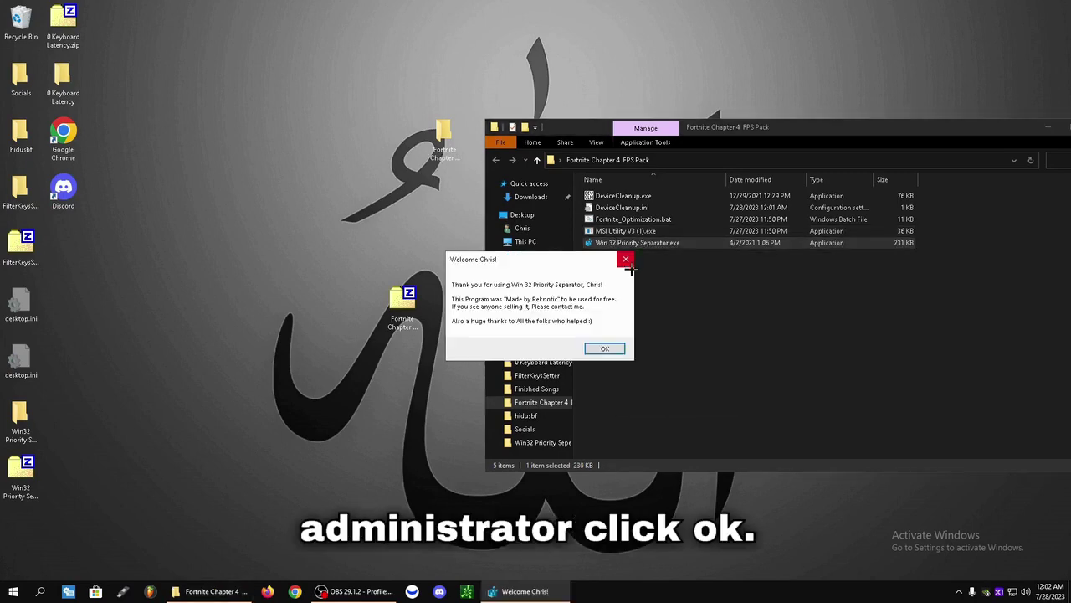
pyautogui.click(600, 349)
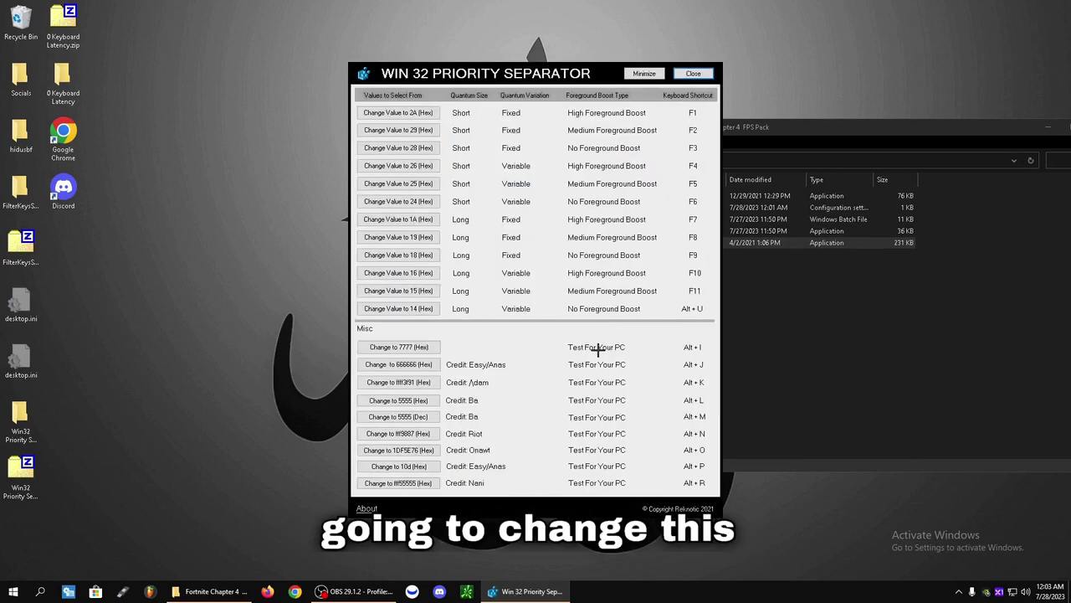
# Change the Win32 priority separation value to 26 (Hex), acknowledge the change, and close the tool
pyautogui.click(433, 167)
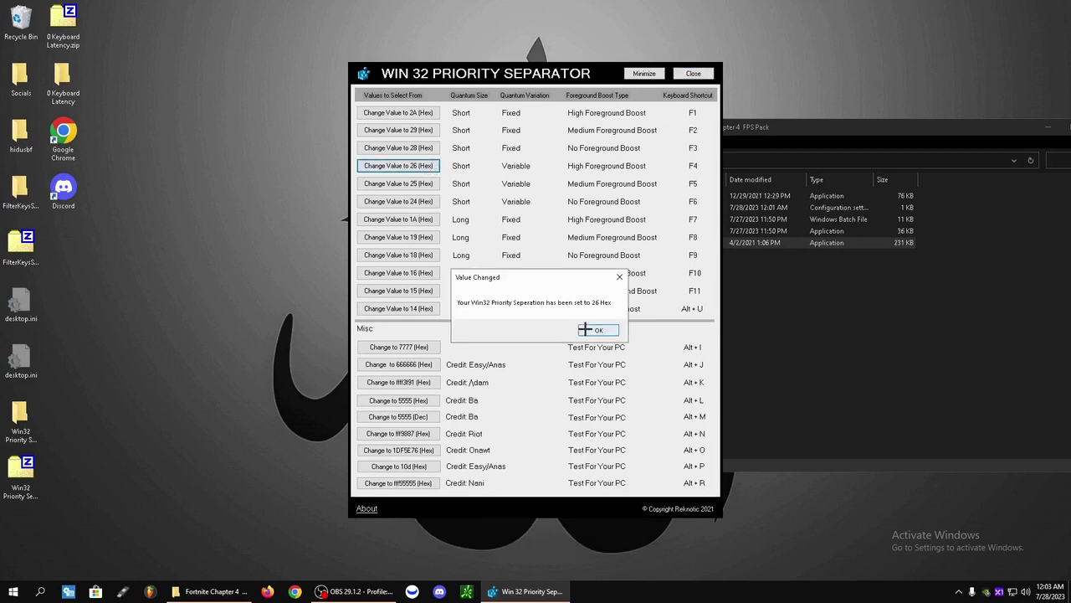
pyautogui.click(585, 329)
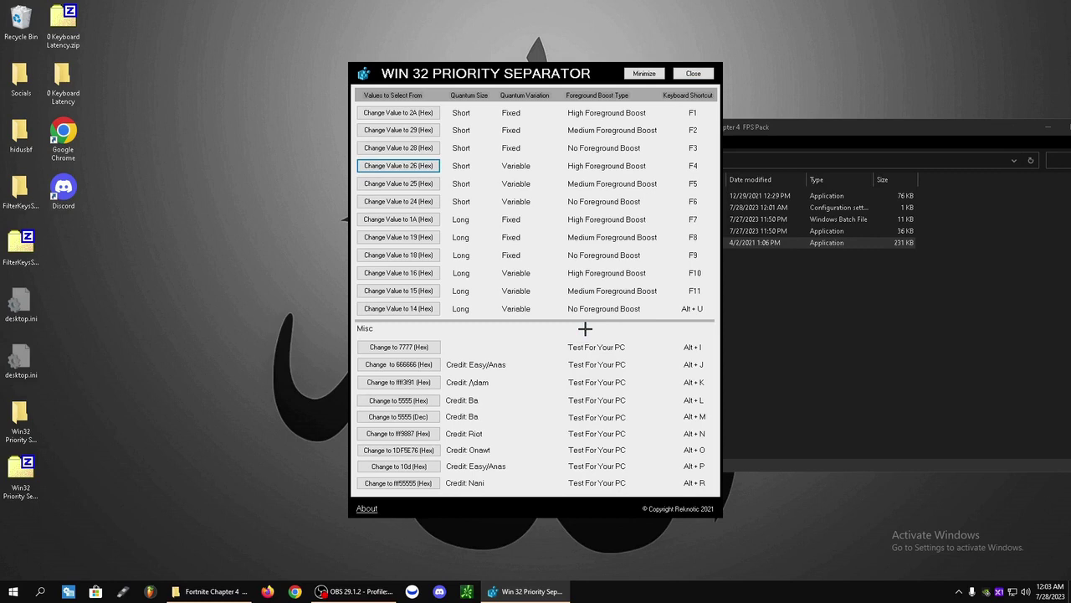
pyautogui.click(706, 74)
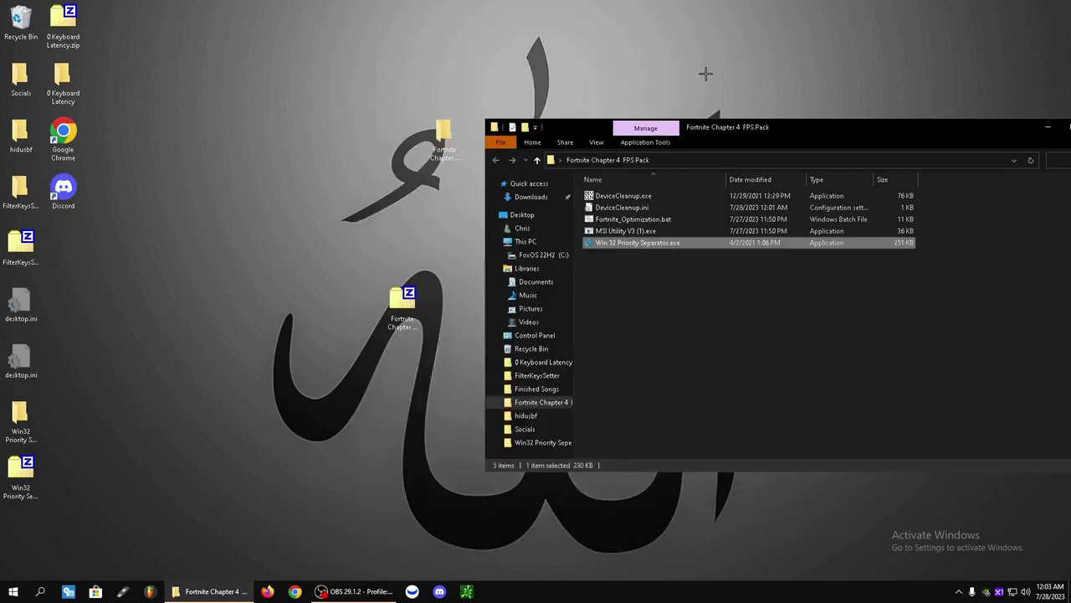
# Reopen Win 32 Priority Separator.exe as administrator to review the available values, and close it without changing anything
pyautogui.rightClick(626, 245)
pyautogui.click(641, 268)
pyautogui.click(589, 340)
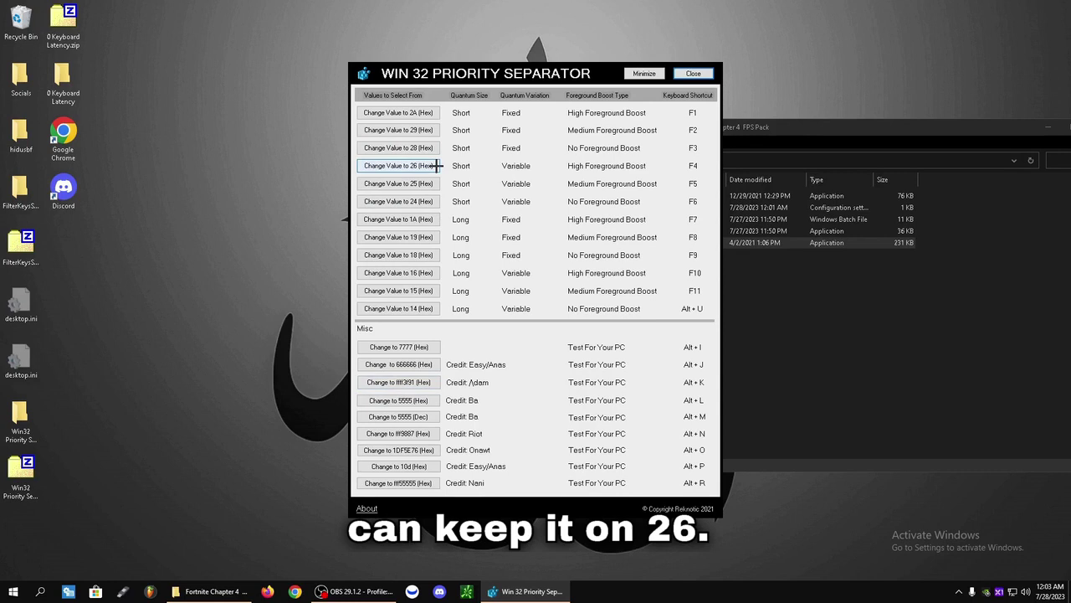
pyautogui.click(693, 74)
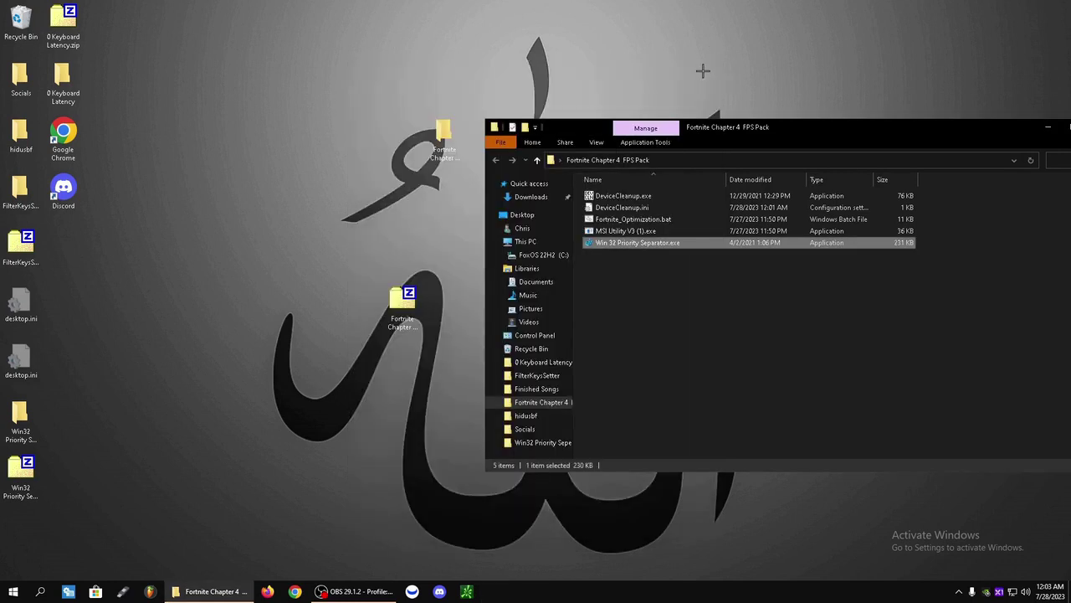
# Open NVIDIA Control Panel from the desktop
pyautogui.rightClick(319, 281)
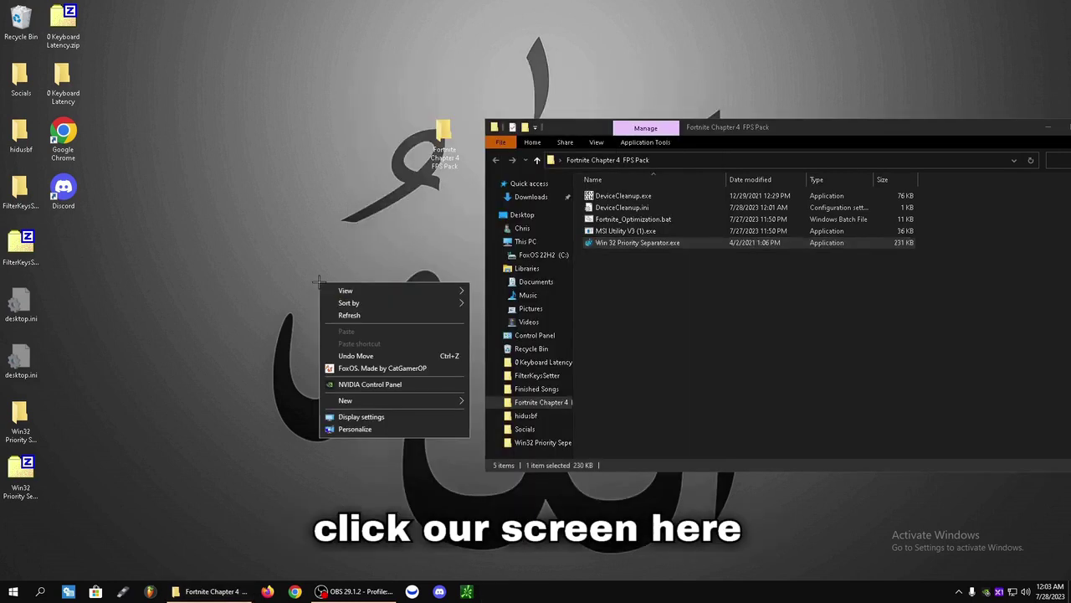
pyautogui.rightClick(322, 223)
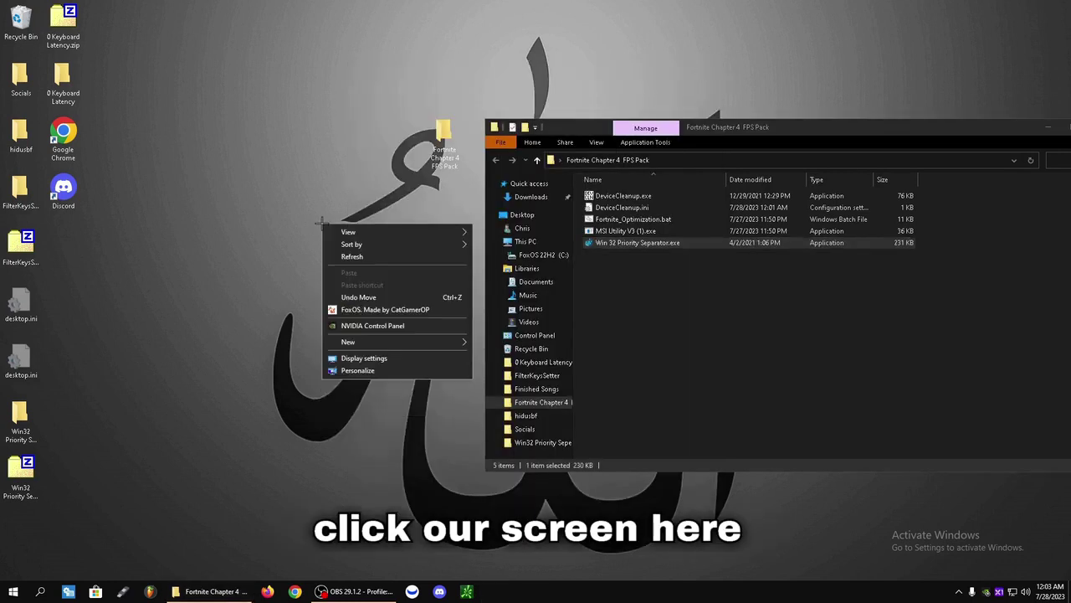
pyautogui.click(369, 326)
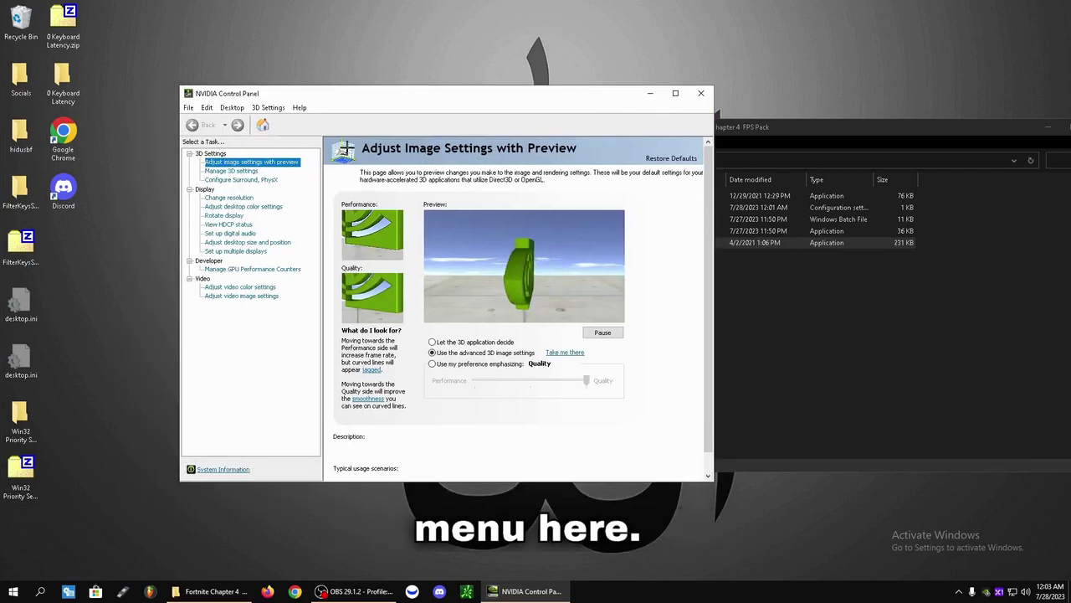
# Add Fortnite as a customized program in the program-specific 3D settings
pyautogui.click(219, 171)
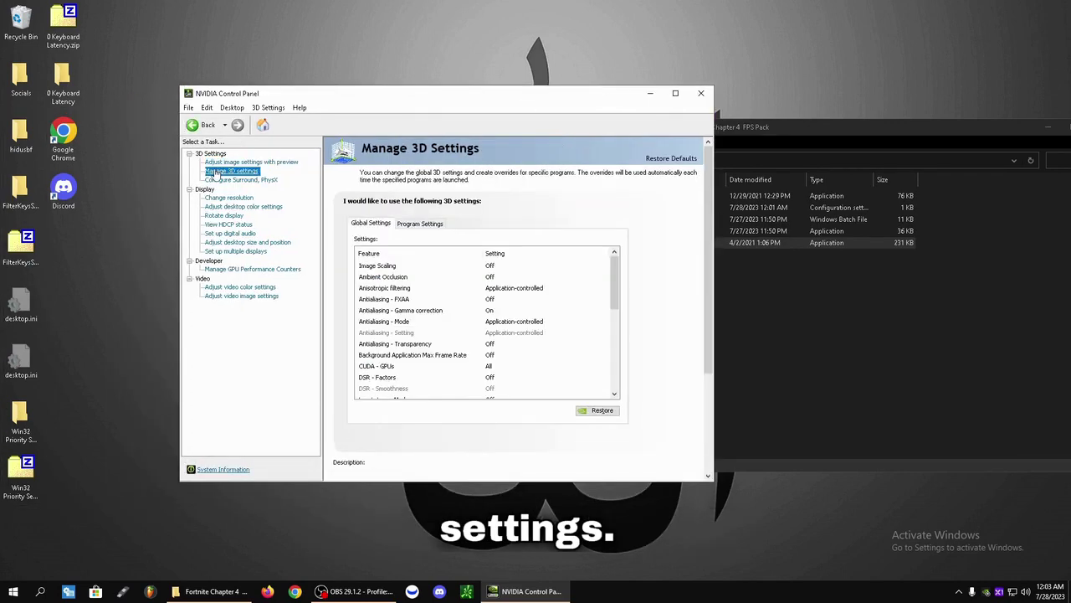
pyautogui.click(415, 221)
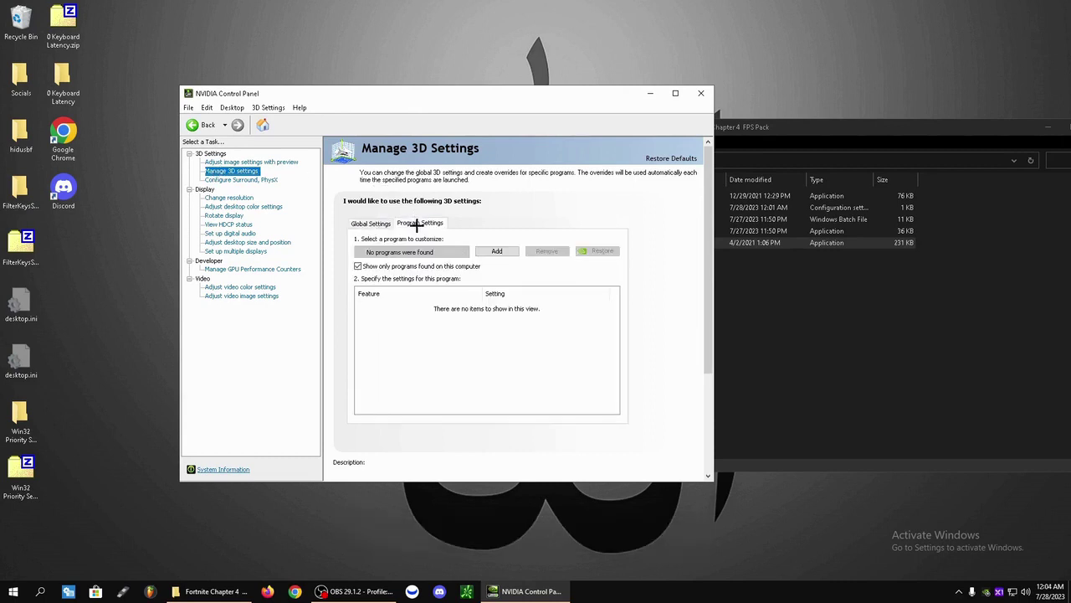
pyautogui.click(487, 248)
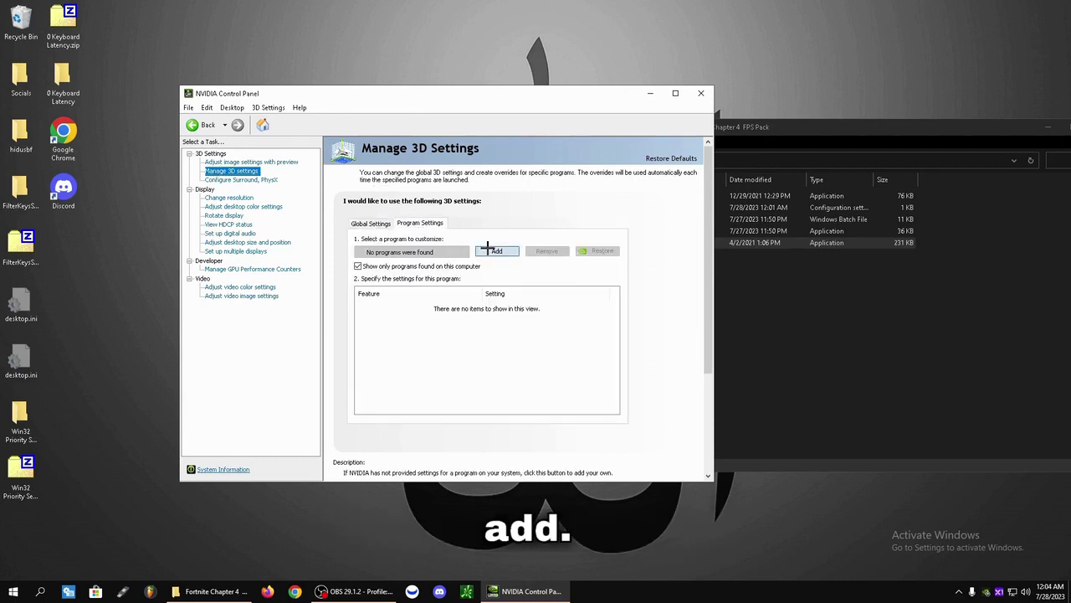
pyautogui.scroll(-1, 453, 266)
pyautogui.scroll(1, 453, 267)
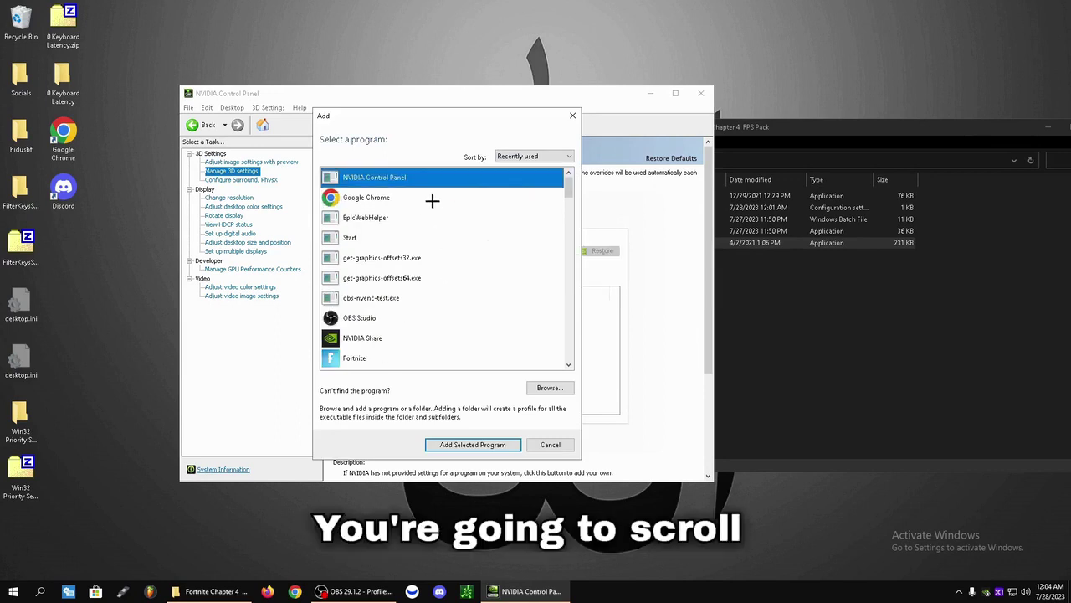
pyautogui.click(346, 358)
pyautogui.scroll(-1, 346, 358)
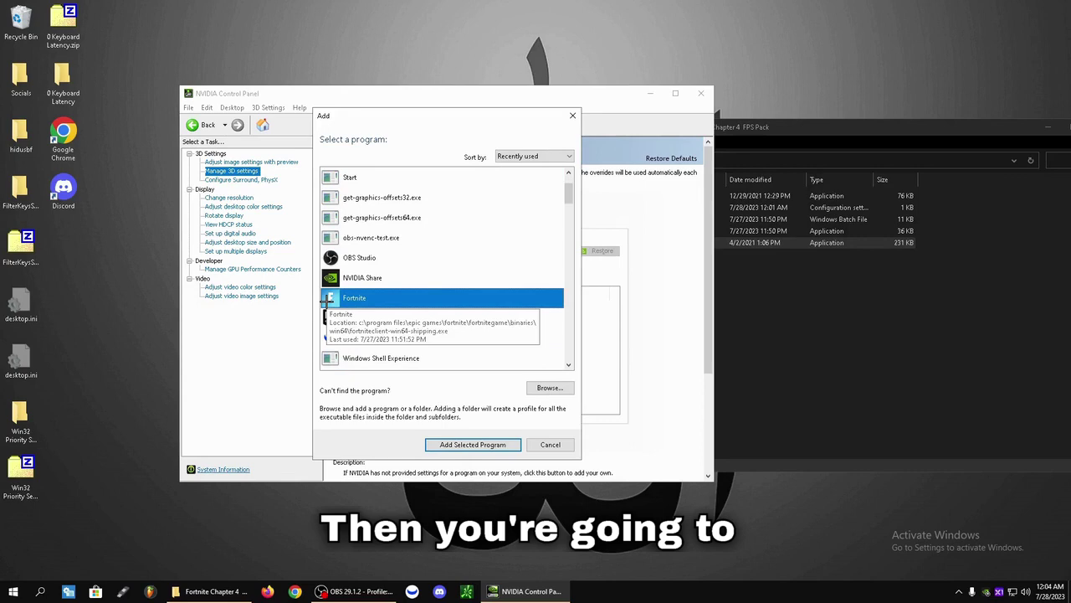
pyautogui.click(453, 445)
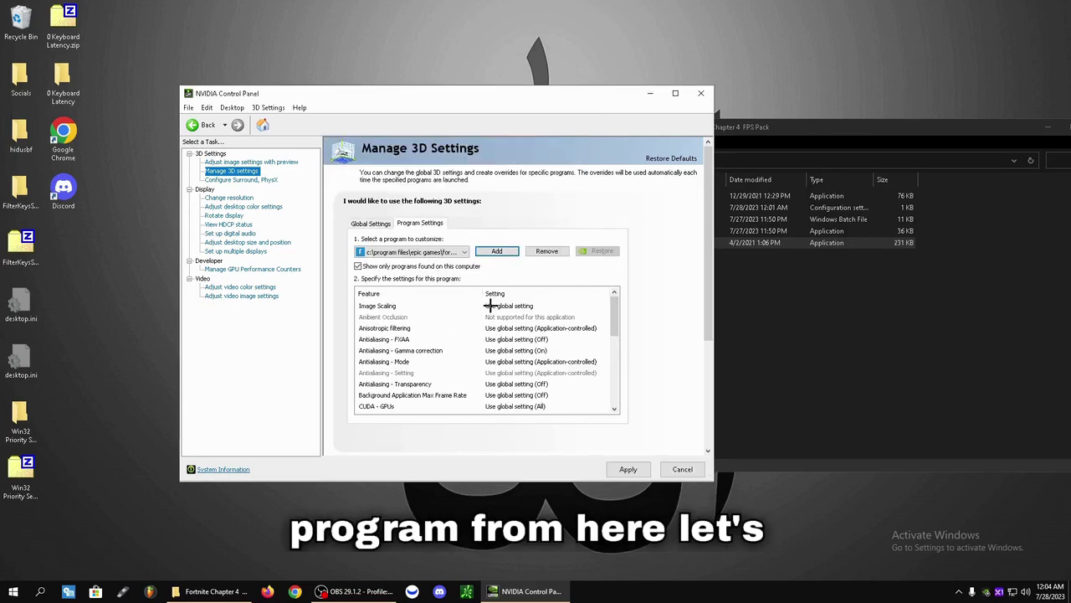
# Maximize the NVIDIA Control Panel window and set Fortnite's Image Scaling and Anisotropic filtering to Off
pyautogui.doubleClick(606, 93)
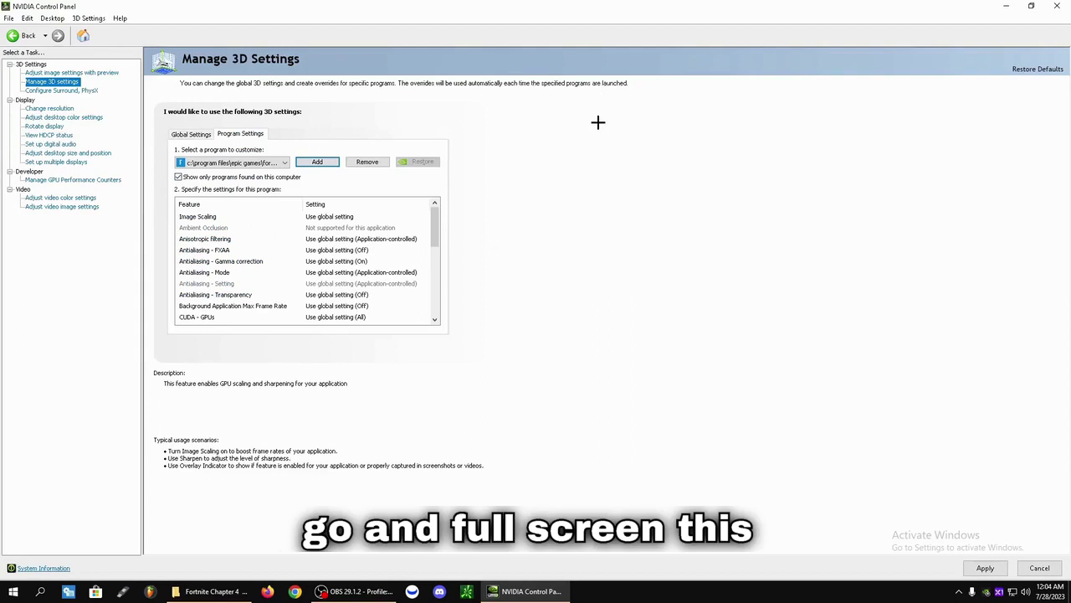
pyautogui.click(343, 216)
pyautogui.click(343, 215)
pyautogui.click(323, 257)
pyautogui.click(470, 391)
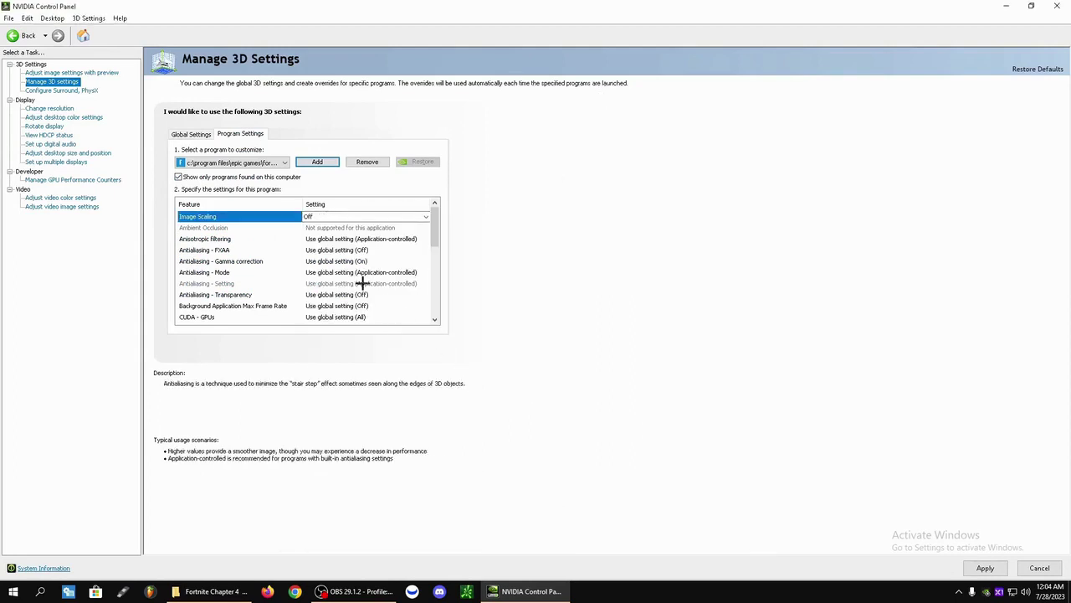
pyautogui.click(339, 239)
pyautogui.click(331, 264)
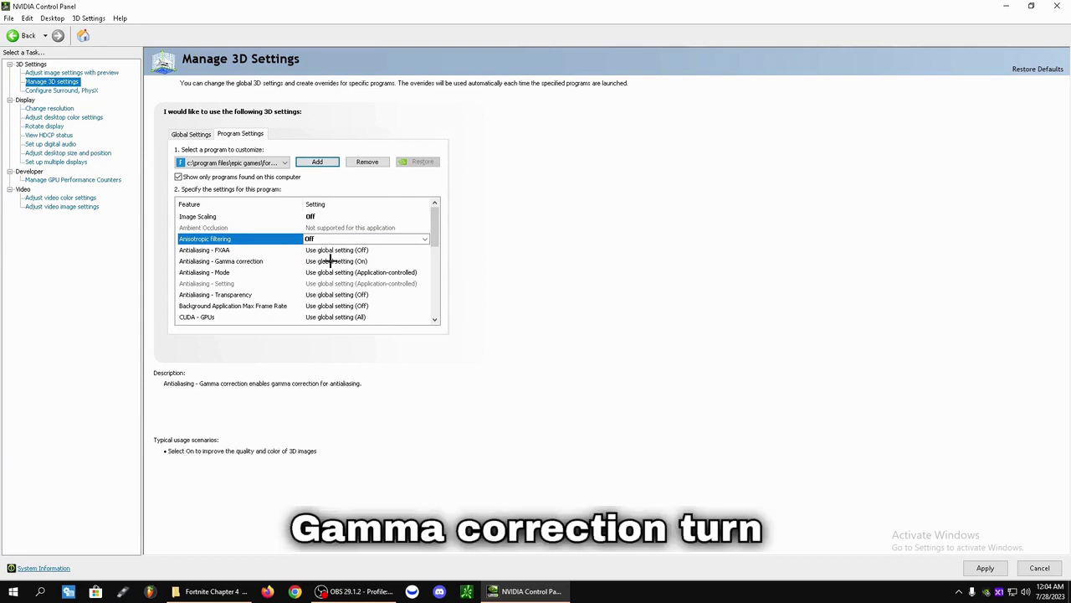
# Set Fortnite's Antialiasing - Gamma correction and Antialiasing - Mode to Off
pyautogui.click(328, 261)
pyautogui.click(332, 279)
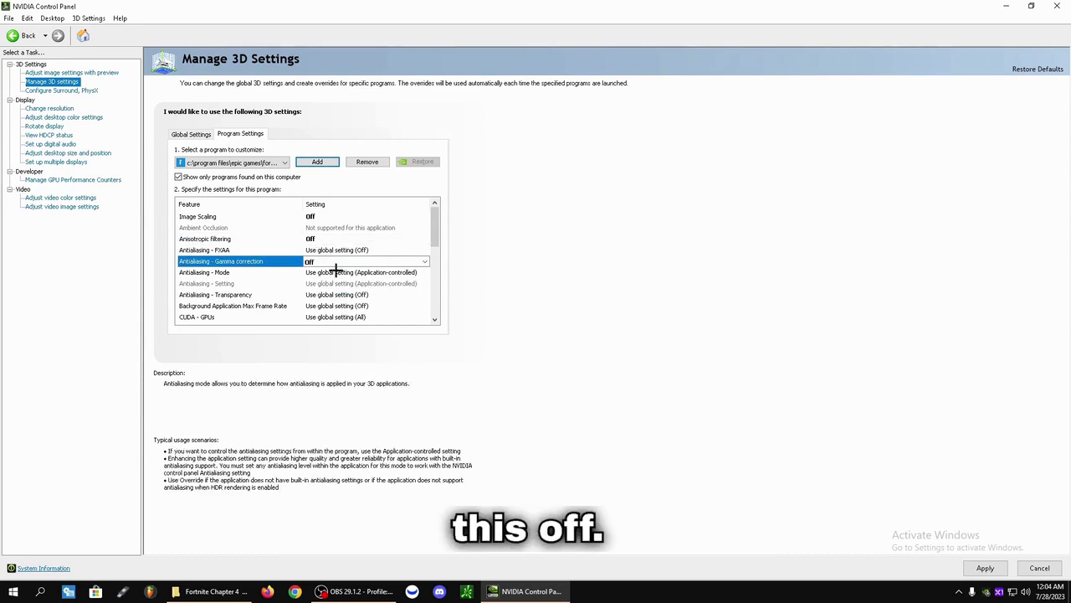
pyautogui.click(336, 272)
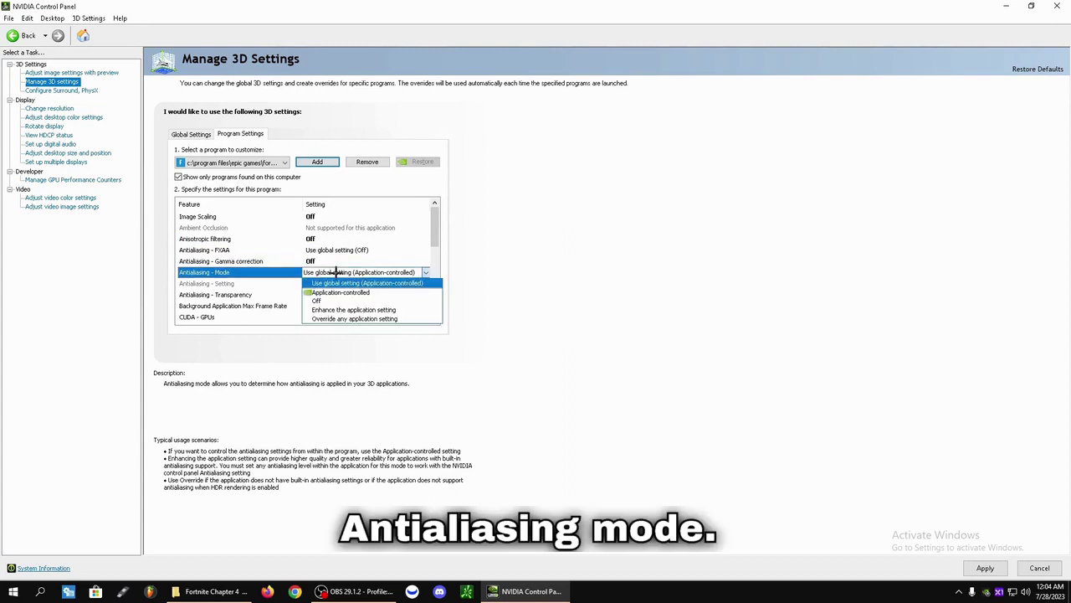
pyautogui.click(331, 301)
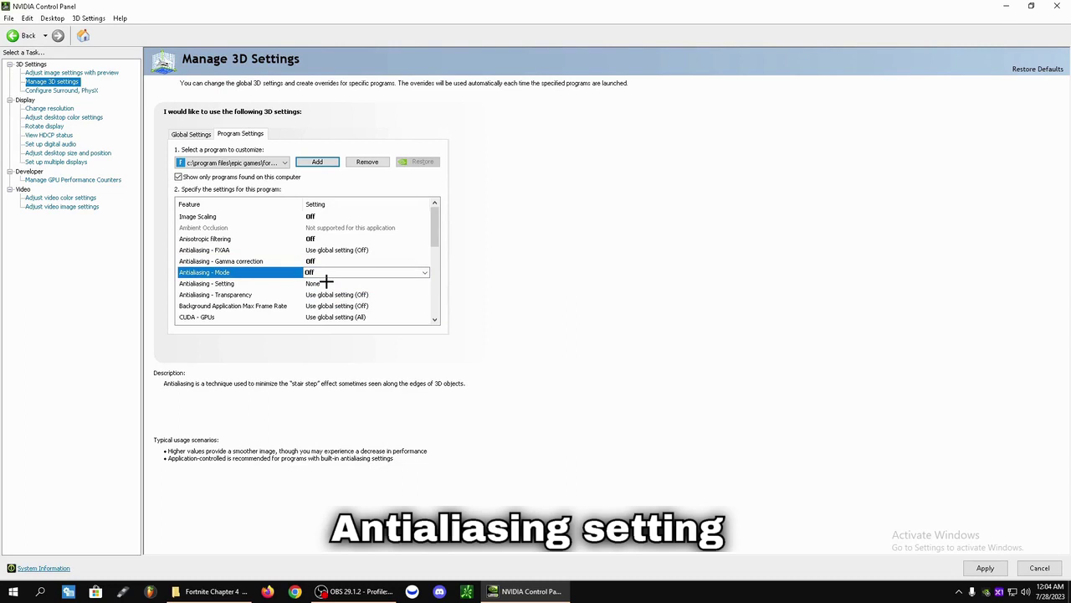
# Check the Low Latency Mode options for Fortnite and keep the global setting (Off)
pyautogui.scroll(-1, 325, 282)
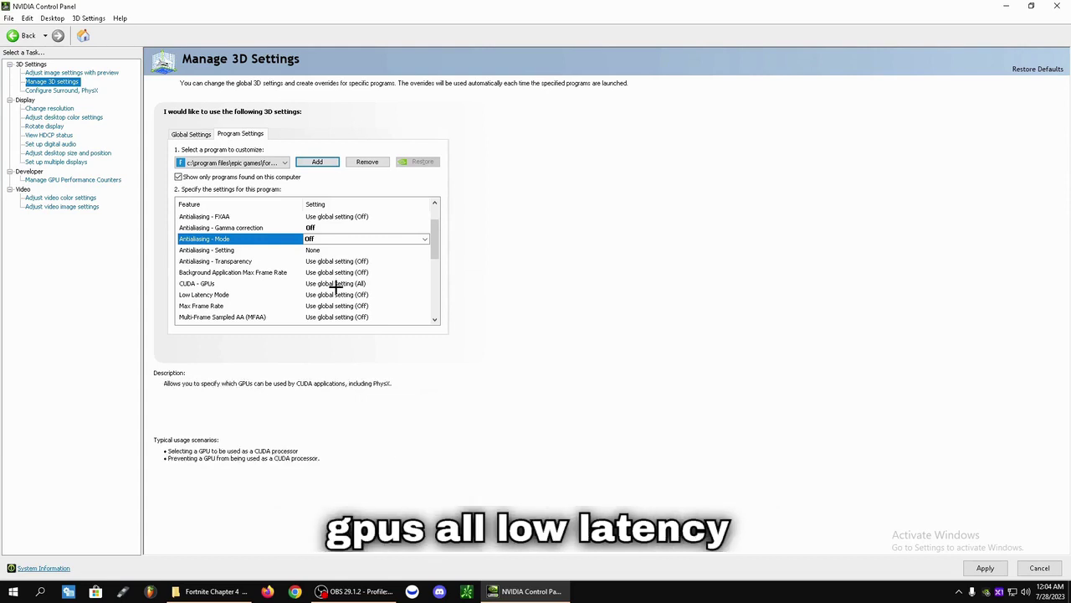
pyautogui.click(336, 294)
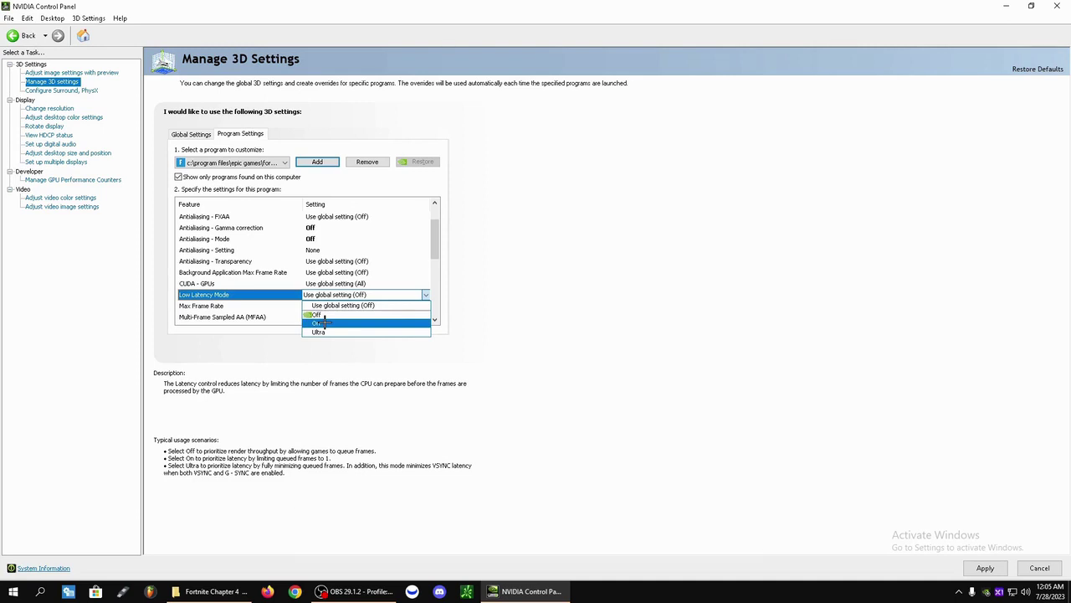
pyautogui.click(335, 305)
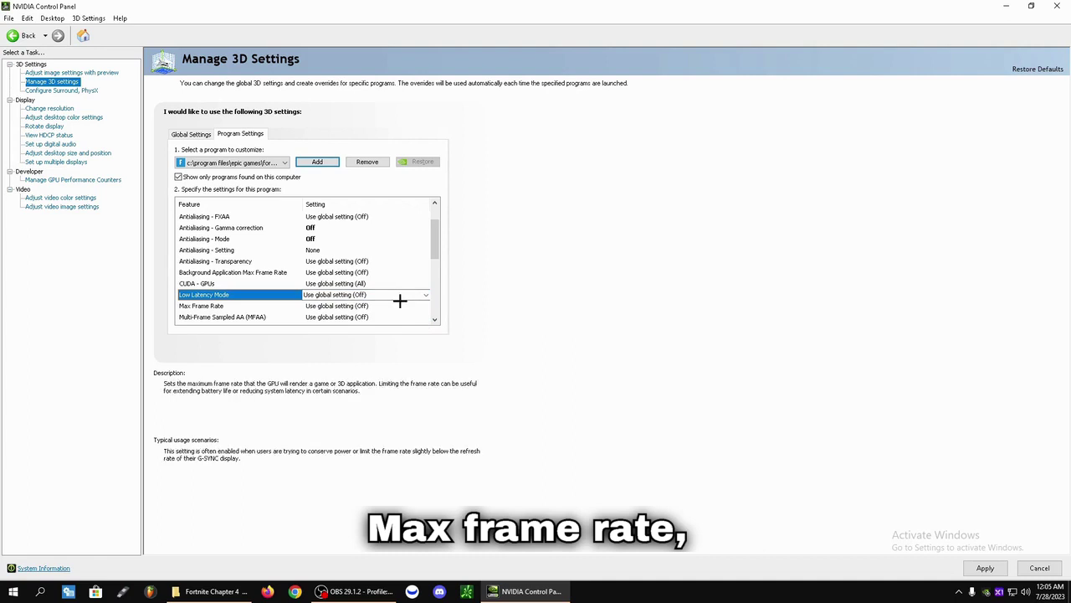
# Set OpenGL GDI compatibility to Prefer performance and the OpenGL rendering GPU to NVIDIA GeForce RTX 2070 SUPER
pyautogui.scroll(-1, 385, 303)
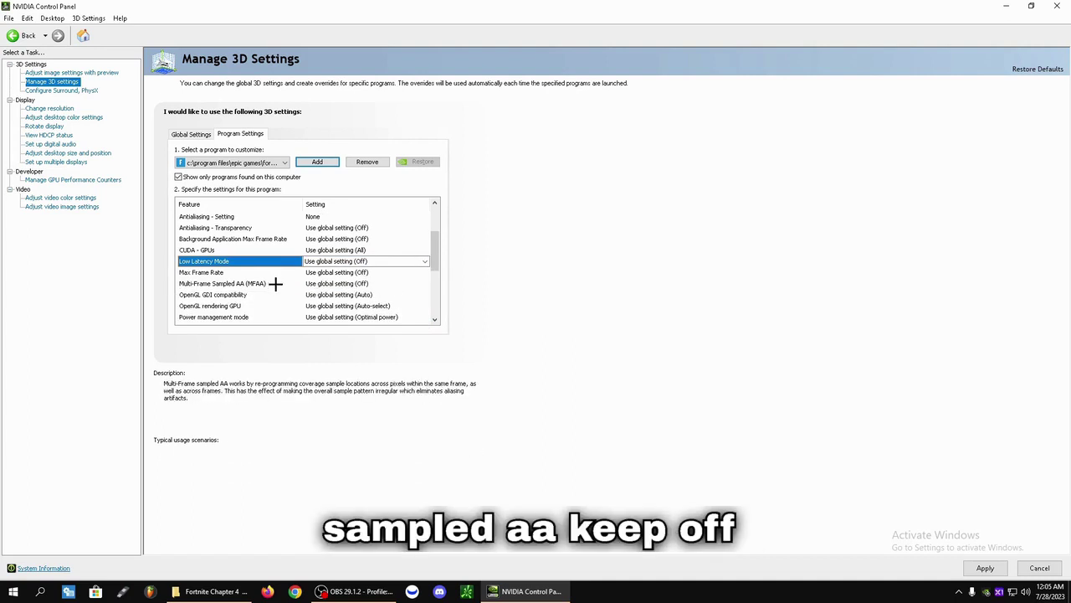
pyautogui.click(342, 294)
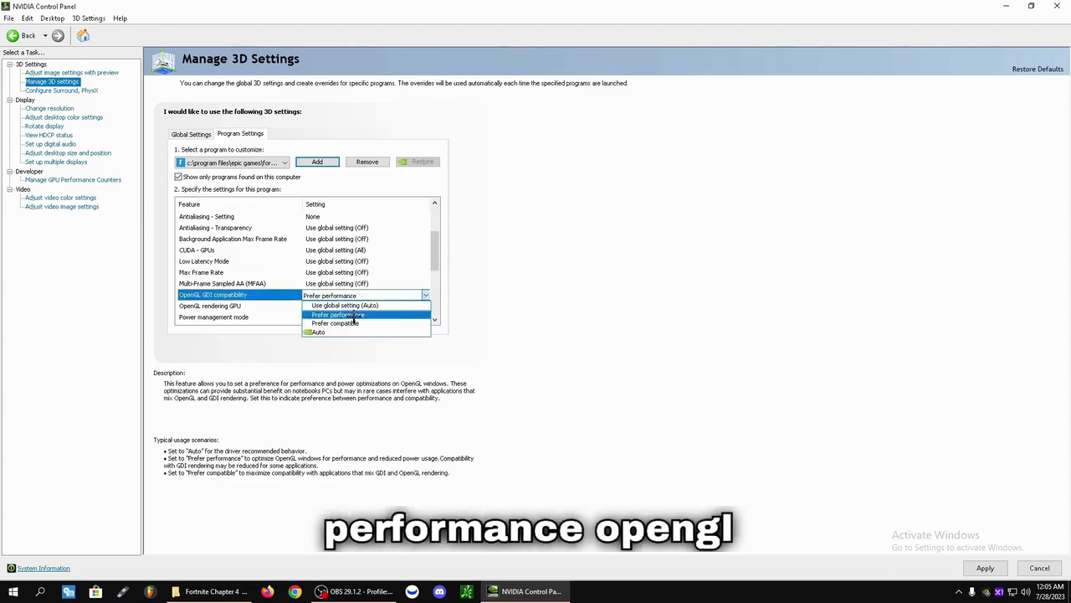
pyautogui.click(354, 315)
pyautogui.scroll(-1, 354, 314)
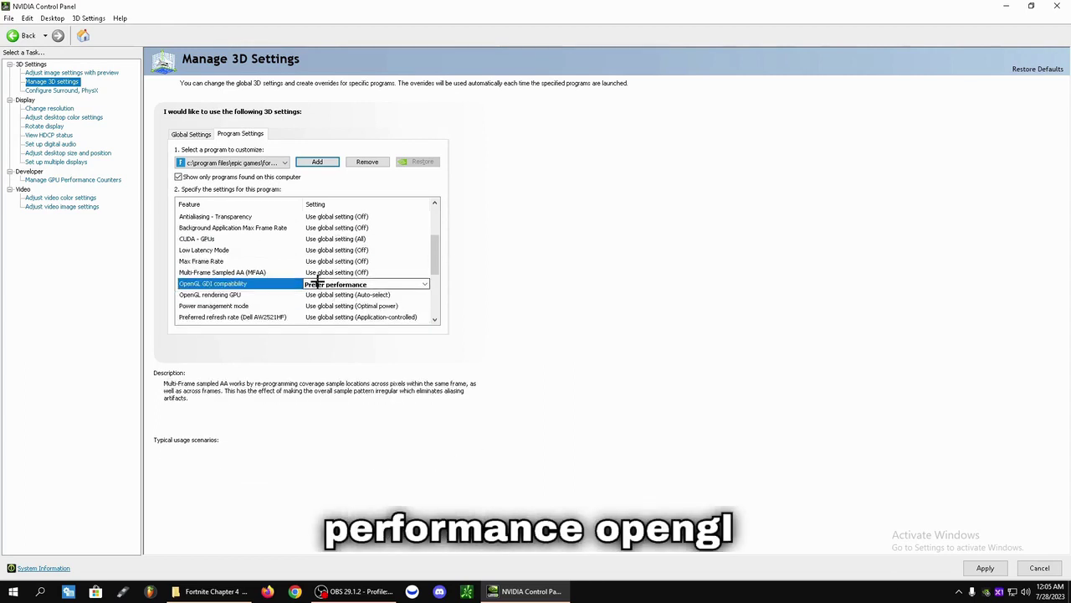
pyautogui.scroll(-1, 276, 286)
pyautogui.click(352, 261)
pyautogui.click(360, 260)
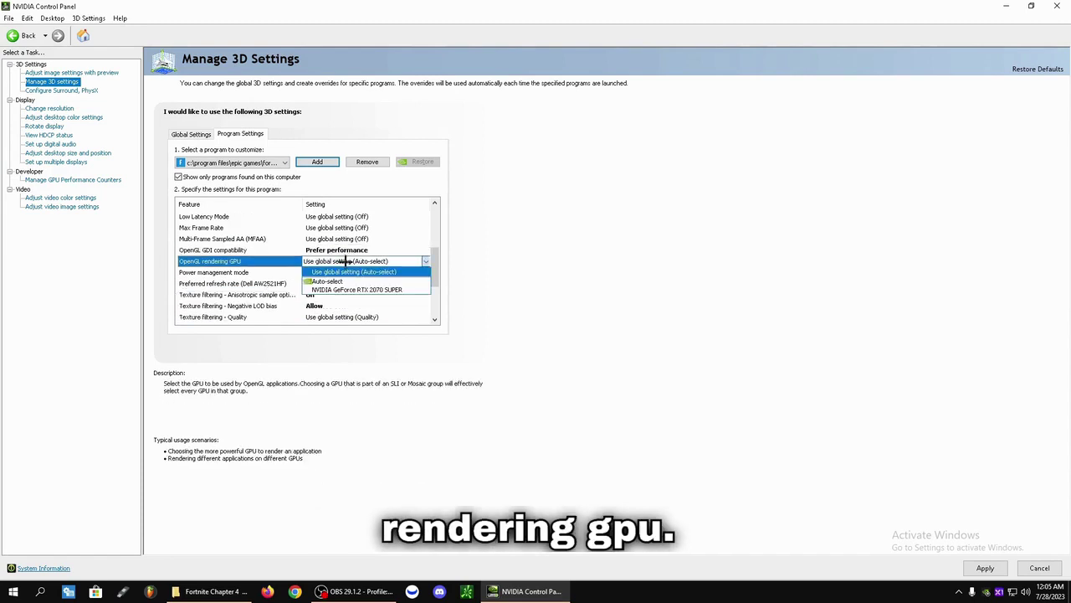
pyautogui.click(356, 289)
# Set Power management mode to Prefer maximum performance and the preferred refresh rate to Highest available
pyautogui.scroll(-3, 239, 242)
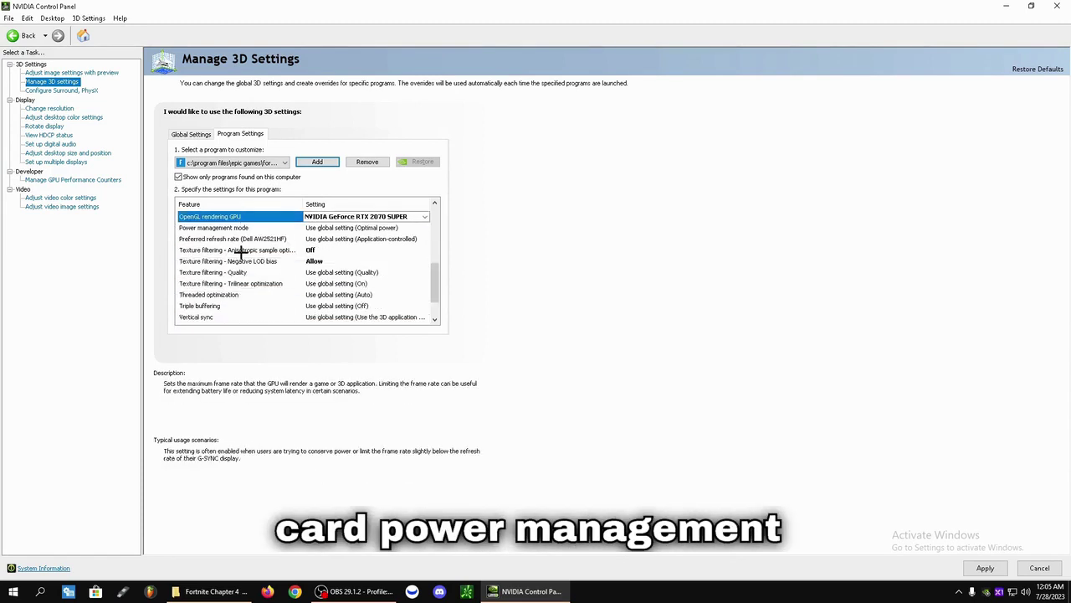
pyautogui.click(341, 227)
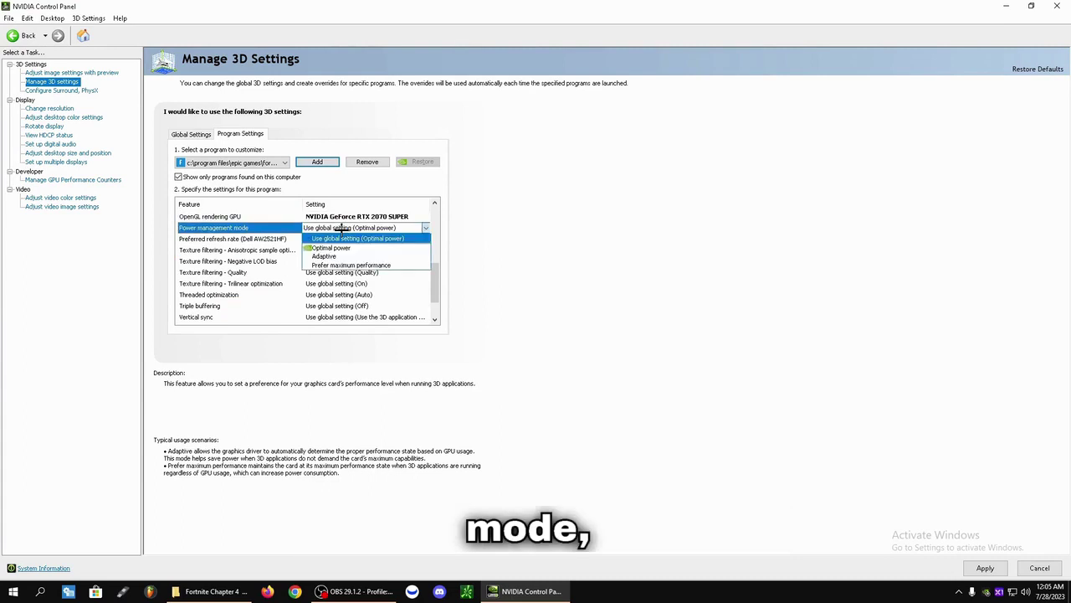
pyautogui.click(342, 266)
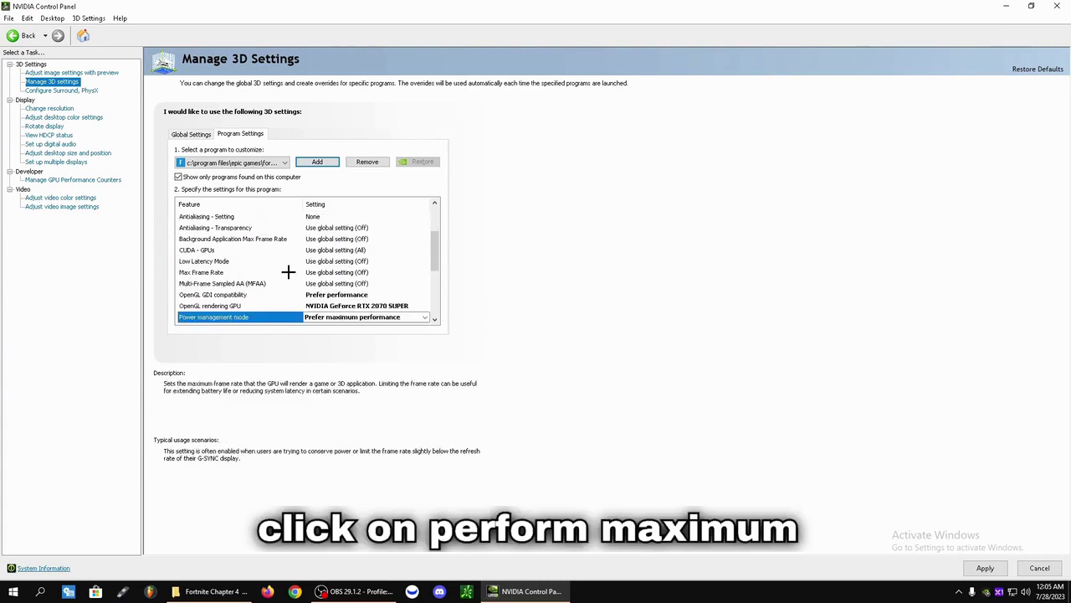
pyautogui.scroll(-2, 268, 278)
pyautogui.click(251, 261)
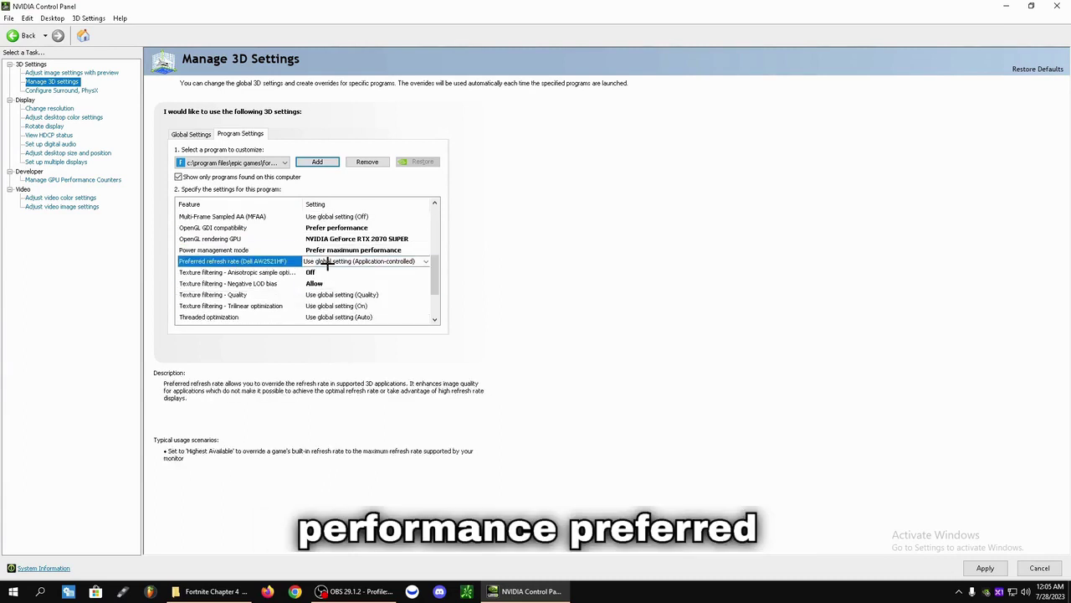
pyautogui.click(360, 261)
pyautogui.click(308, 290)
# Set Texture filtering's Anisotropic sample optimization to On and its Quality to High performance
pyautogui.scroll(-2, 242, 286)
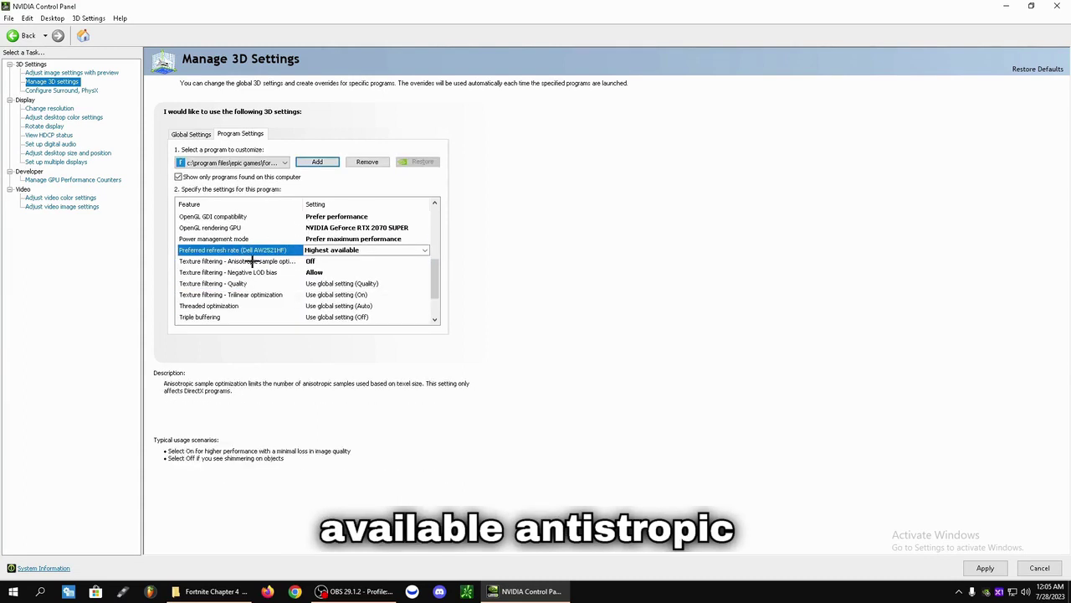
pyautogui.click(254, 262)
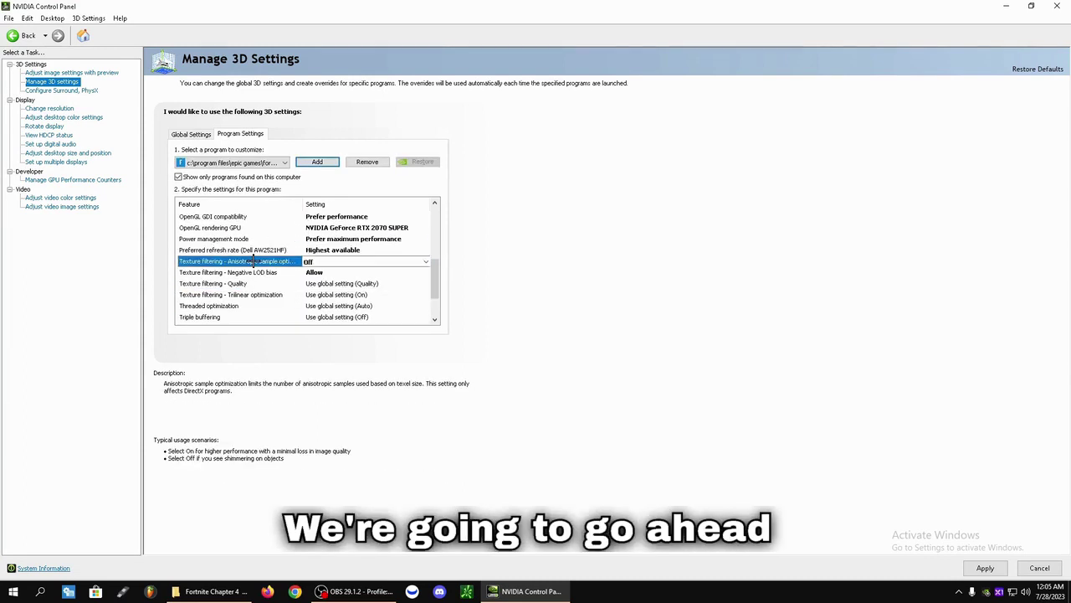
pyautogui.click(310, 261)
pyautogui.click(317, 289)
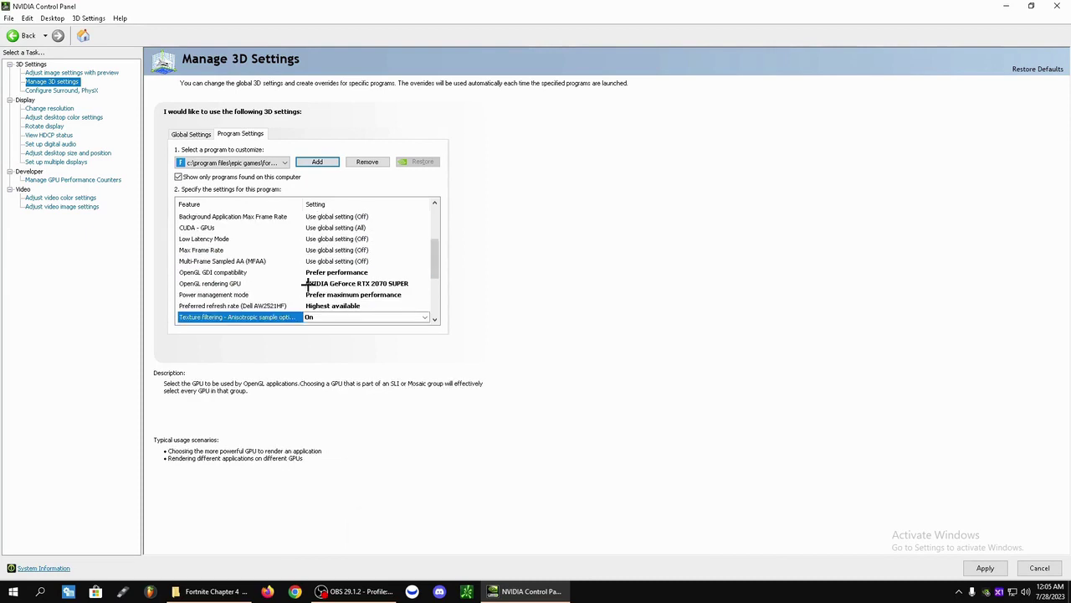
pyautogui.scroll(-2, 272, 280)
pyautogui.moveTo(323, 262)
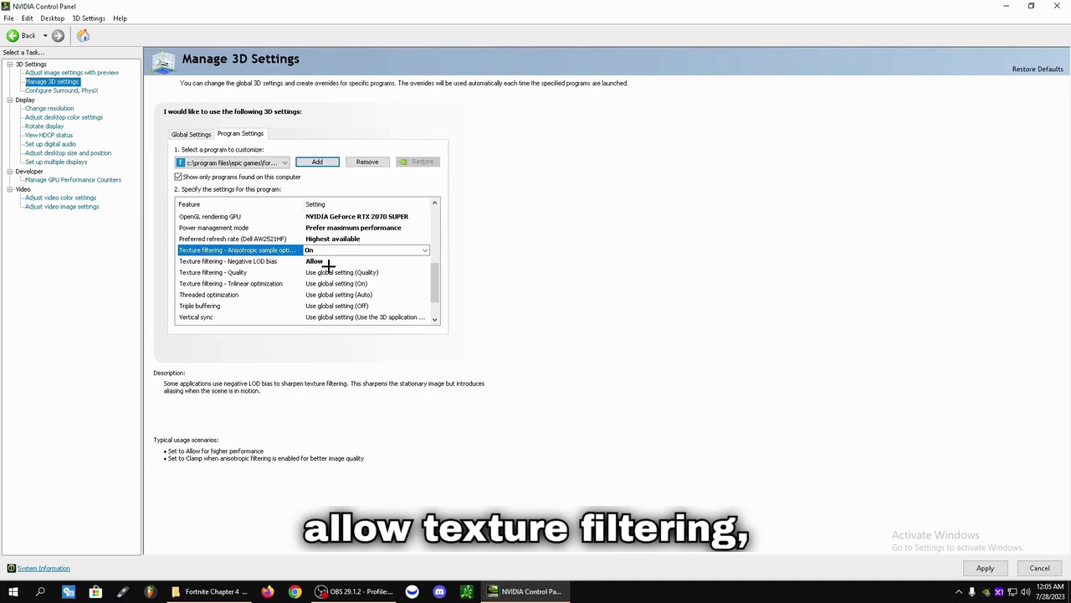
pyautogui.click(333, 272)
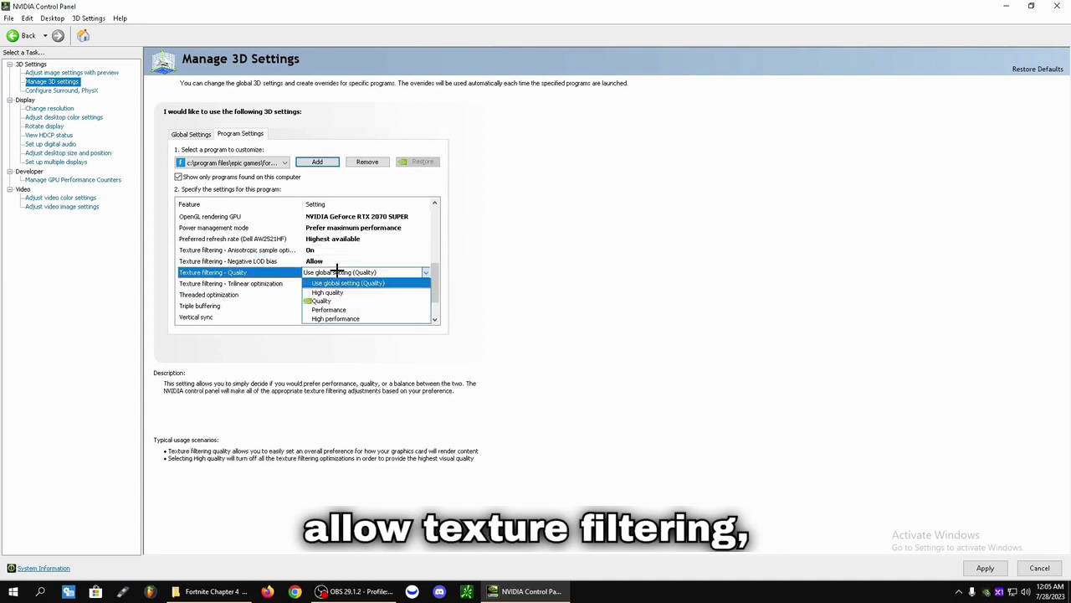
pyautogui.click(344, 319)
# Set Threaded optimization to On and Vertical sync to Off for Fortnite
pyautogui.scroll(-2, 430, 294)
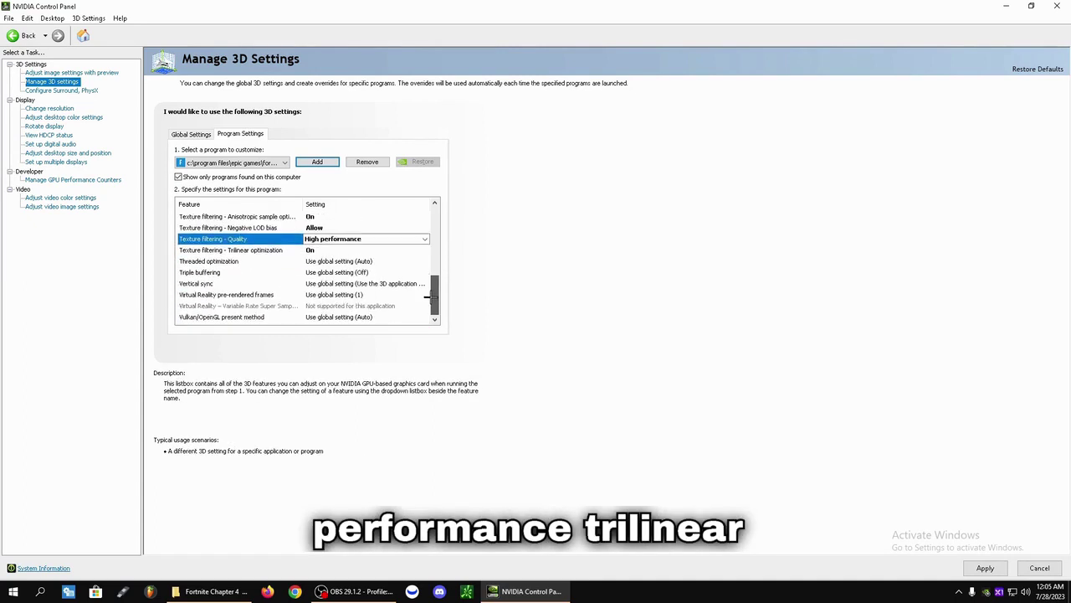
pyautogui.click(323, 261)
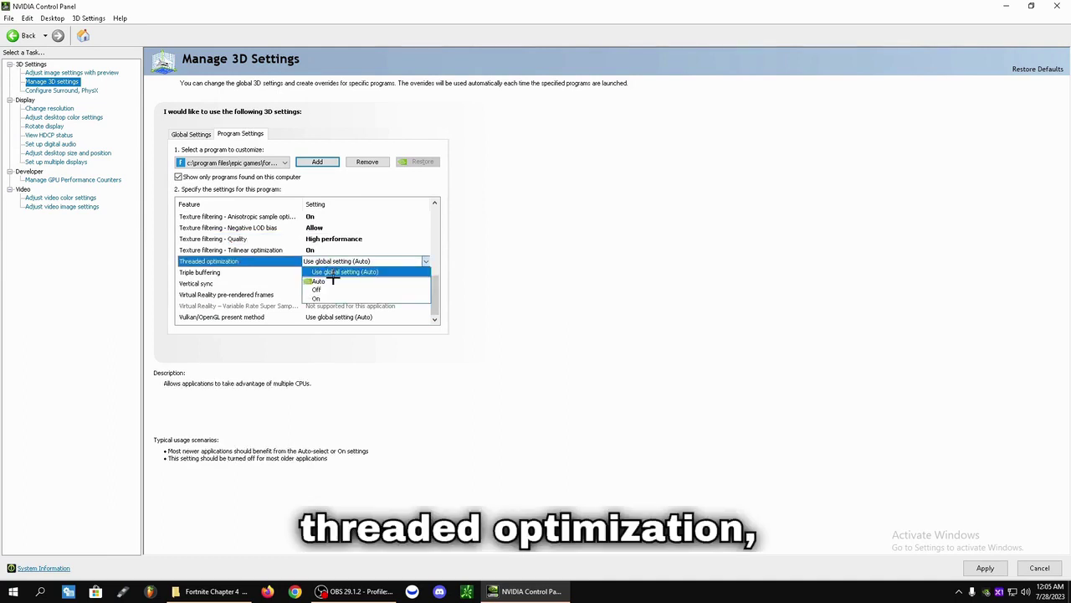
pyautogui.click(318, 298)
pyautogui.scroll(-2, 378, 307)
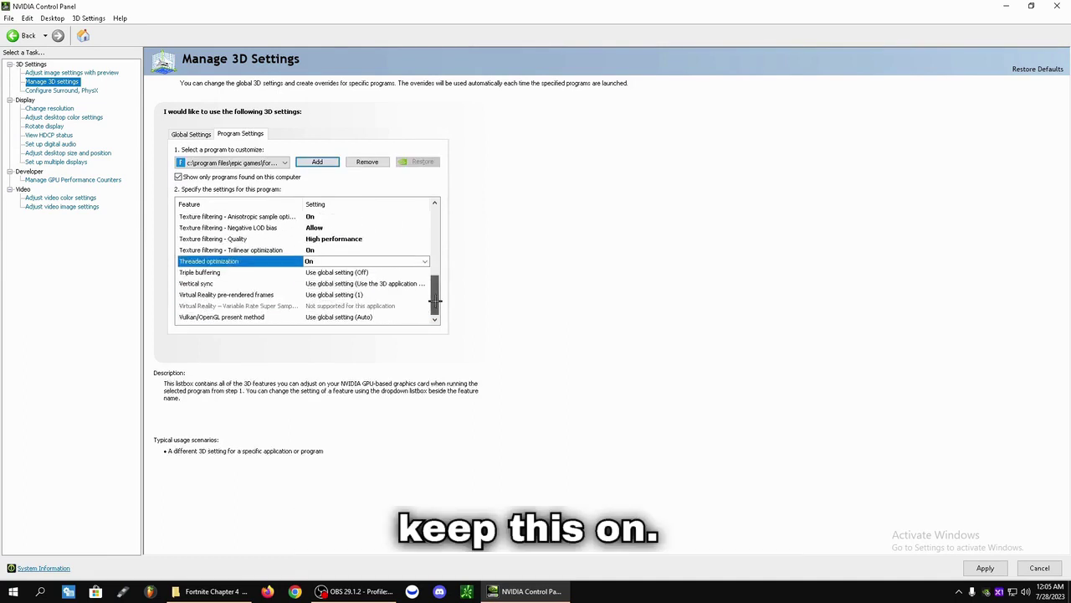
pyautogui.click(368, 283)
pyautogui.click(335, 340)
pyautogui.scroll(-1, 428, 288)
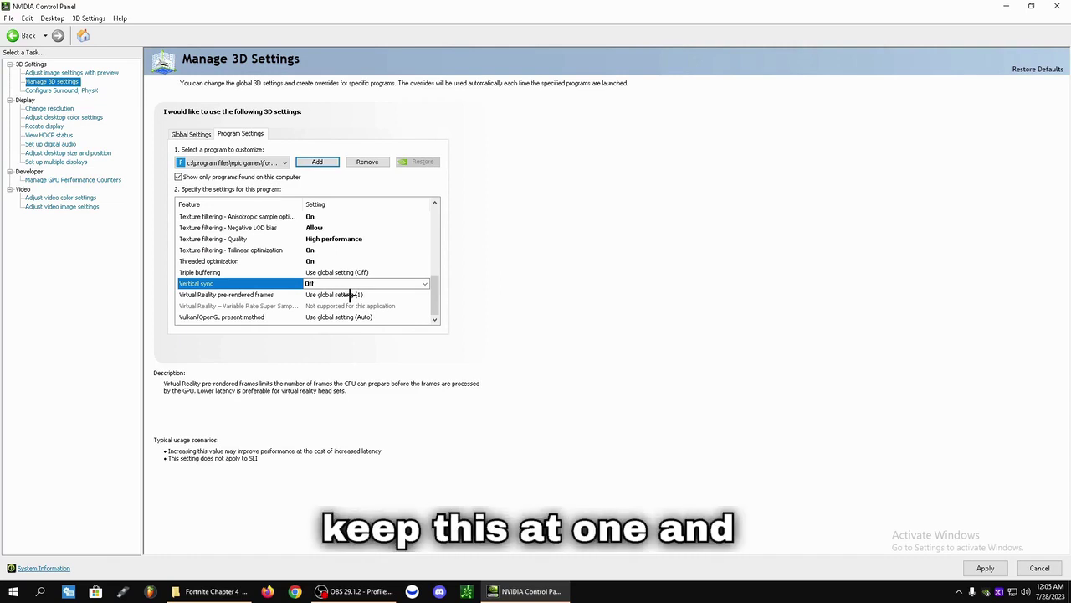
# Keep the Vulkan/OpenGL present method on the global setting (Auto) and apply the Fortnite 3D settings
pyautogui.click(326, 316)
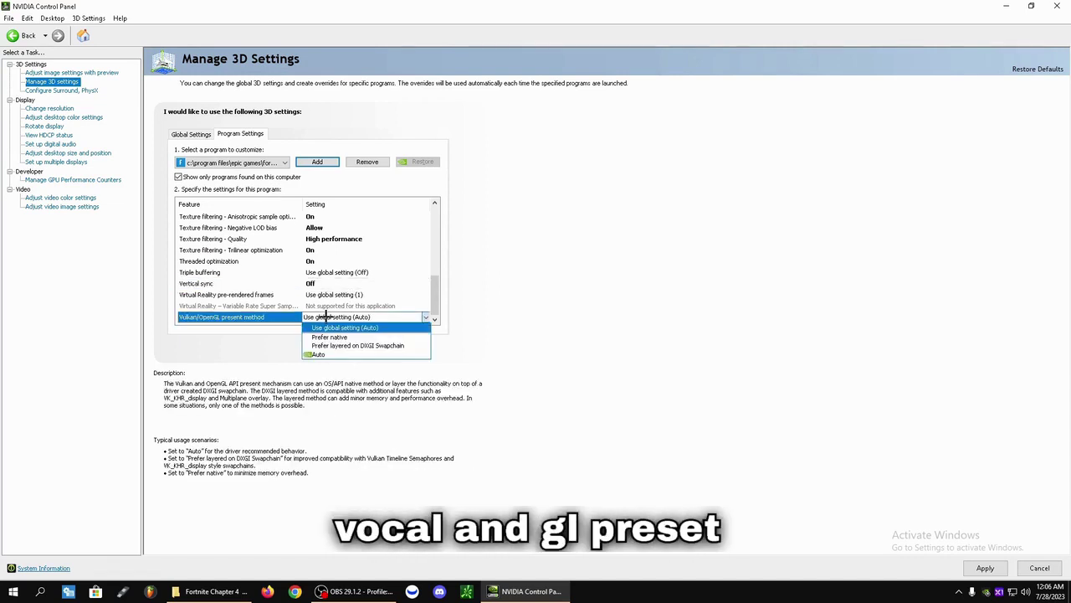
pyautogui.click(325, 316)
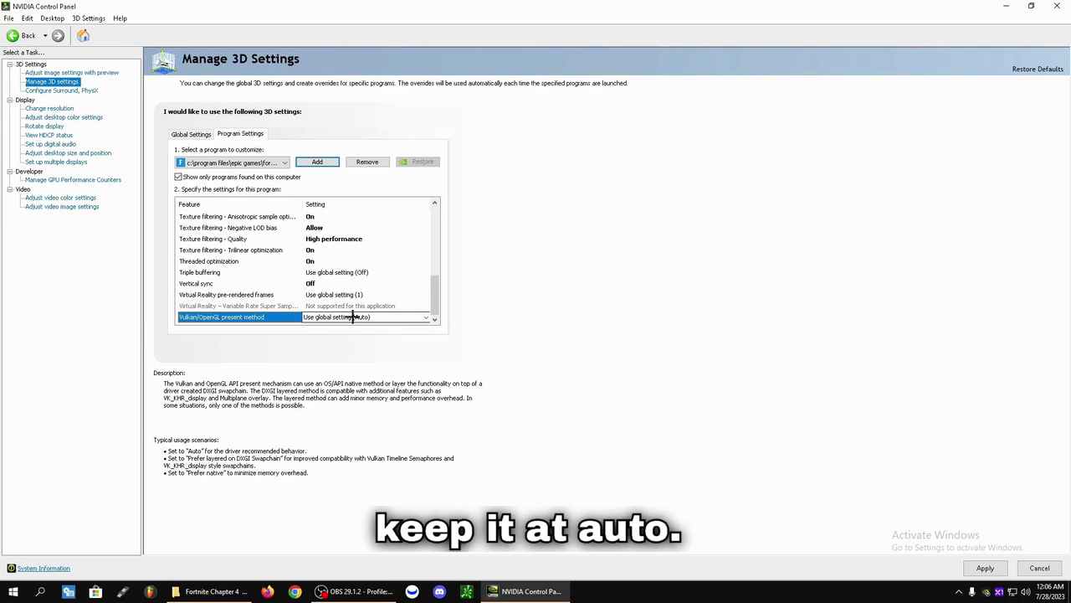
pyautogui.click(985, 567)
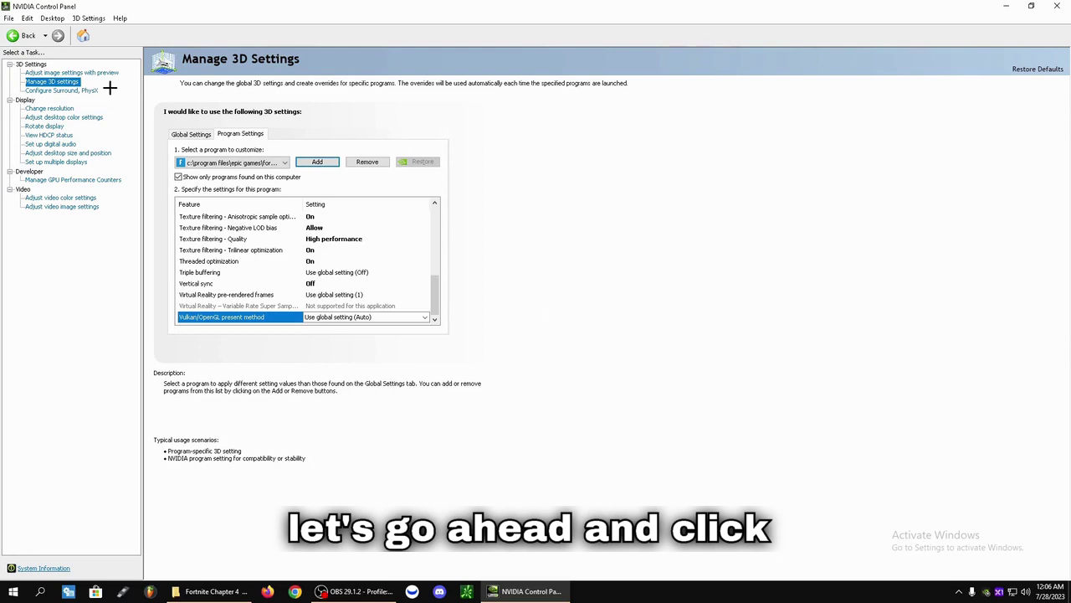
# Check that the PhysX processor is set to NVIDIA GeForce RTX 2070 SUPER in the Surround and PhysX configuration
pyautogui.click(83, 90)
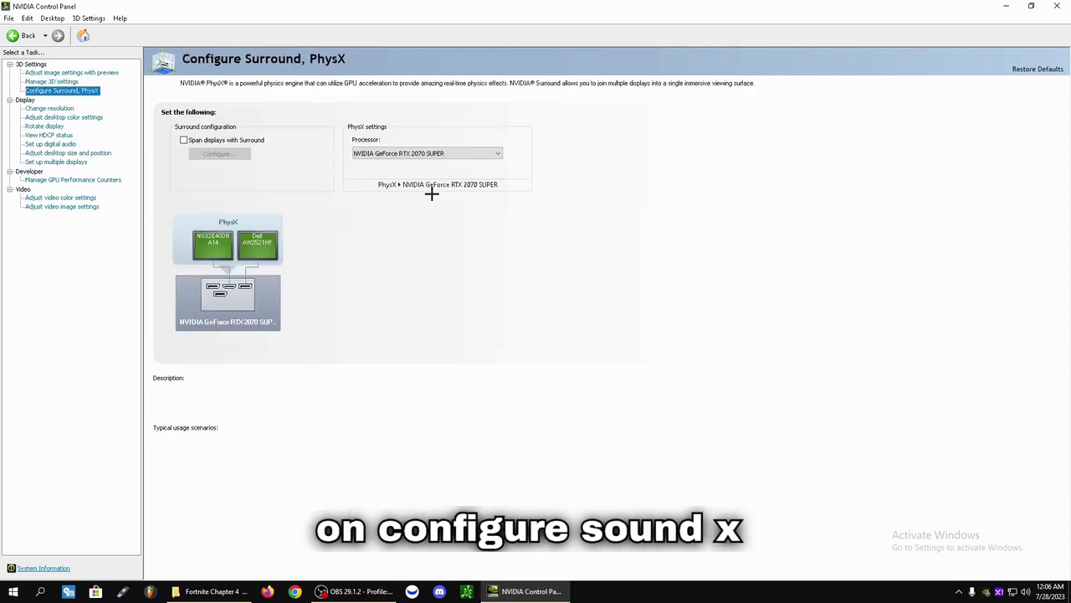
pyautogui.click(393, 154)
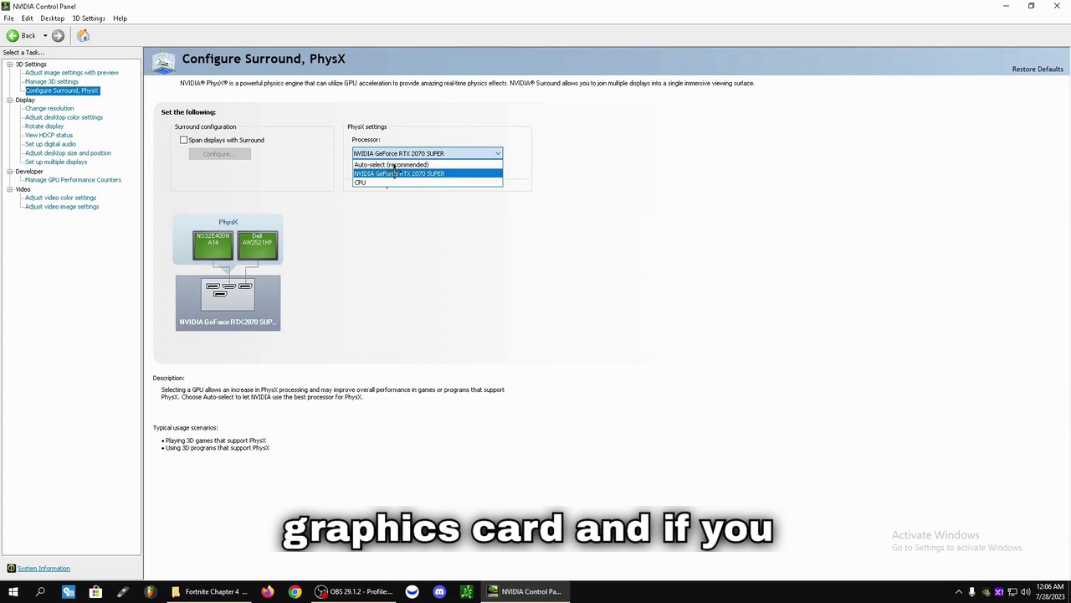
pyautogui.click(100, 154)
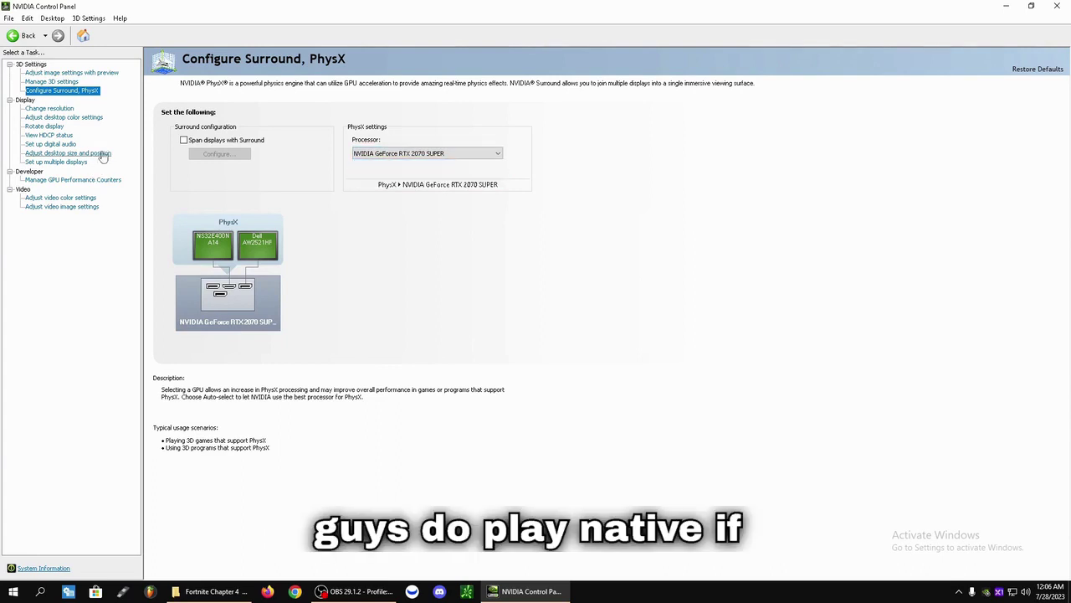
# Check that the Dell AW2521HF desktop uses No scaling, performed on Display, with the games-and-programs scaling override off
pyautogui.click(102, 156)
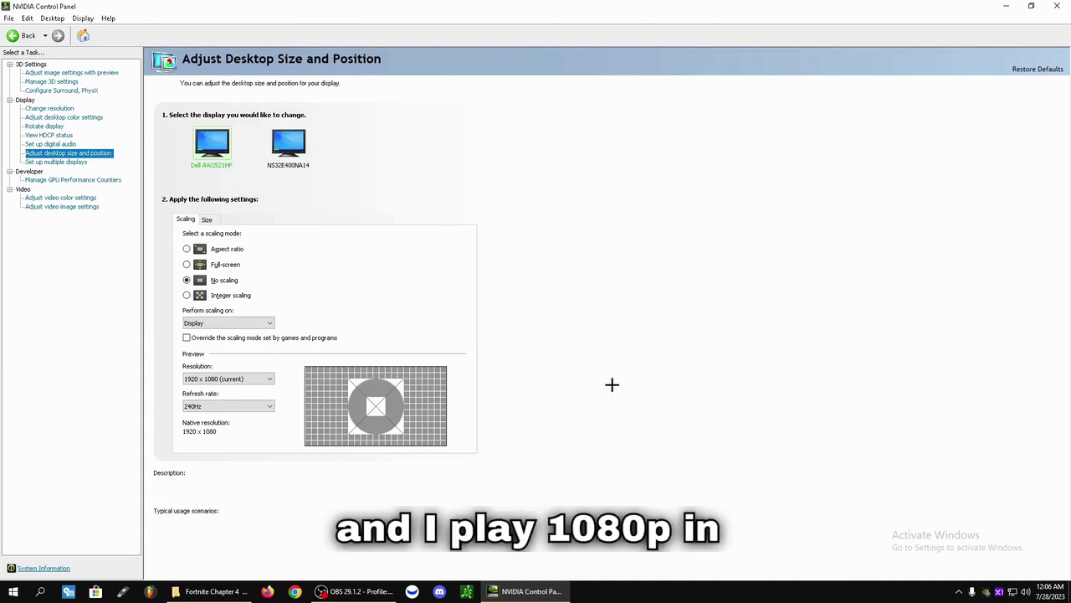
pyautogui.moveTo(195, 280)
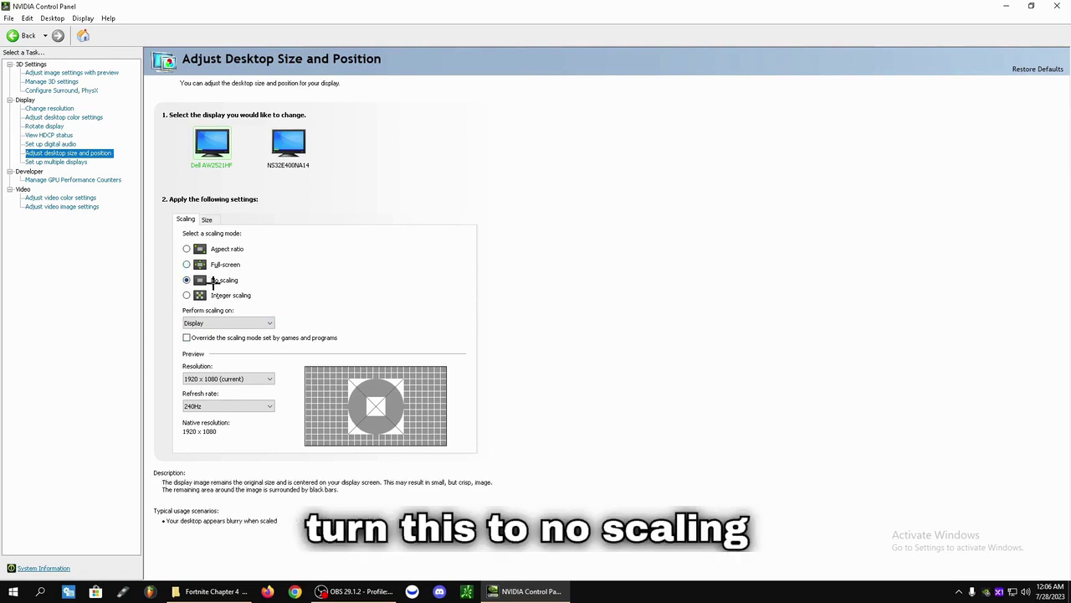
pyautogui.click(187, 337)
# Check that developer settings are enabled and that GPU performance counters are accessible to all users
pyautogui.doubleClick(72, 8)
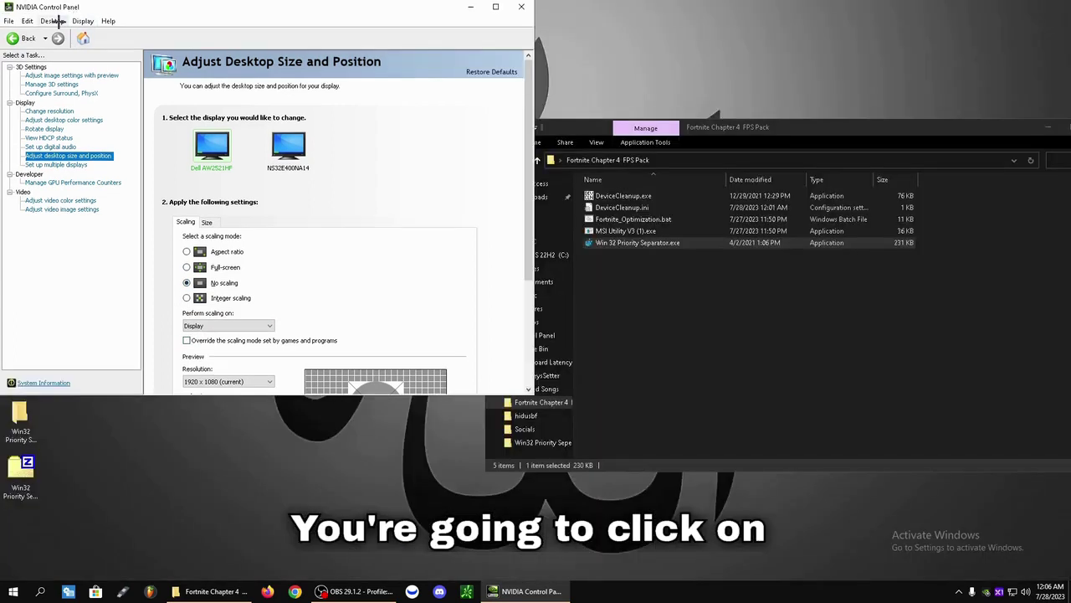
pyautogui.click(53, 20)
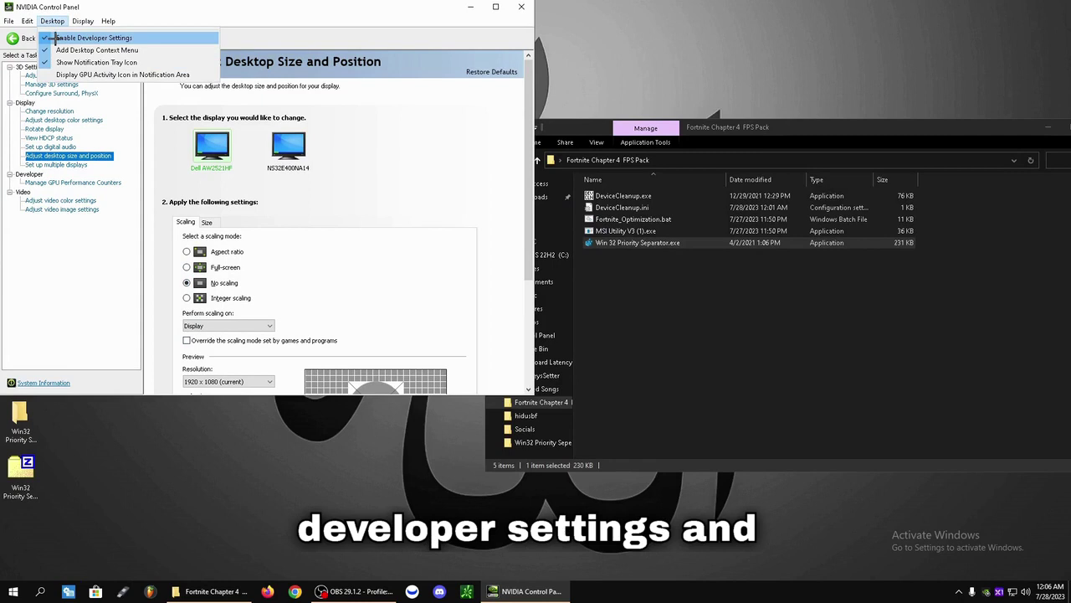
pyautogui.click(86, 211)
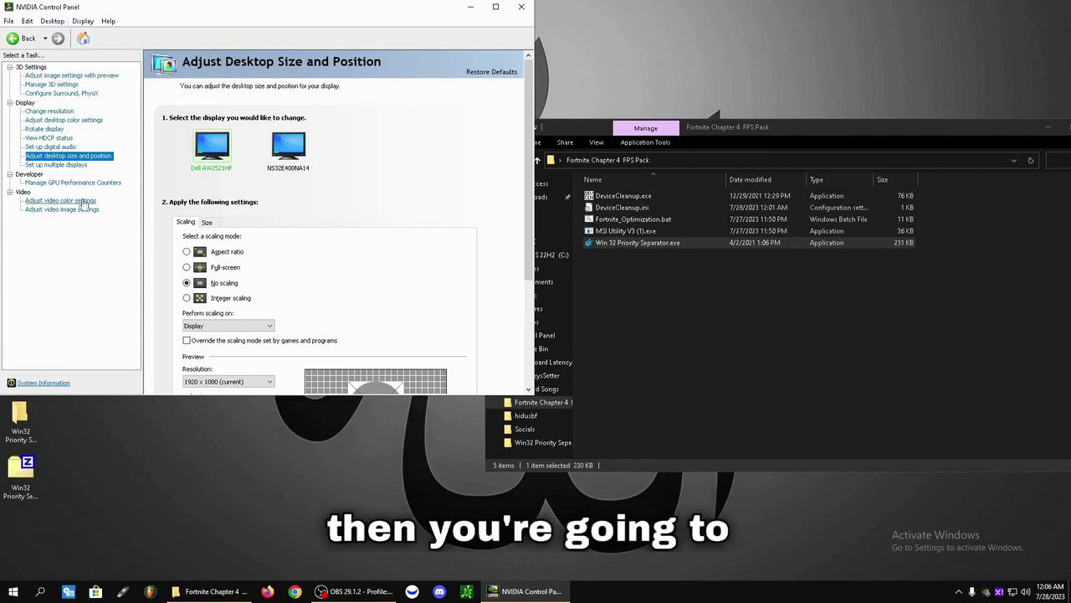
pyautogui.click(83, 186)
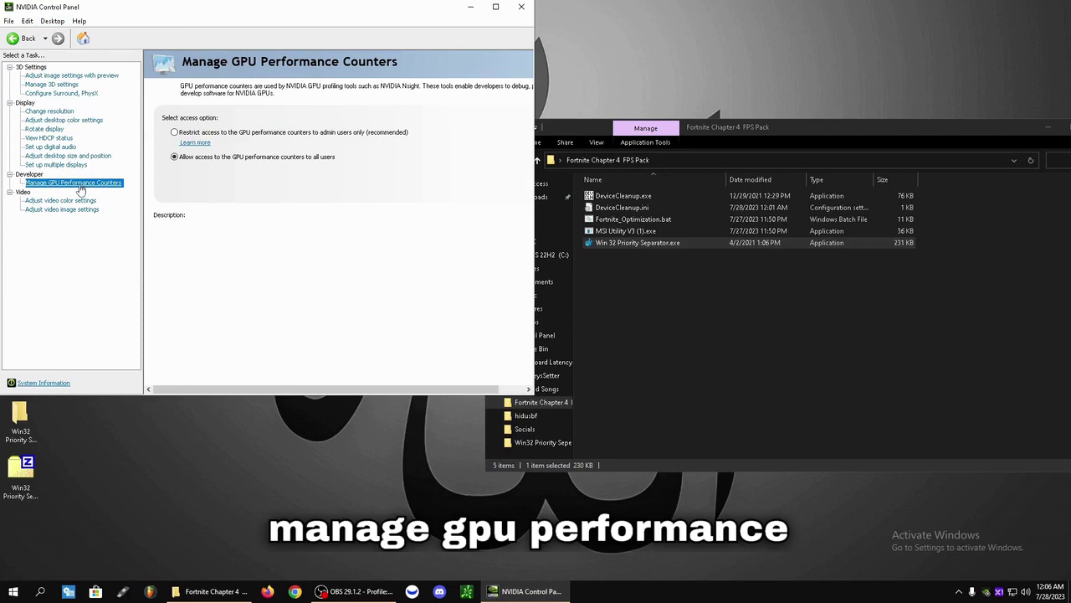
pyautogui.doubleClick(261, 4)
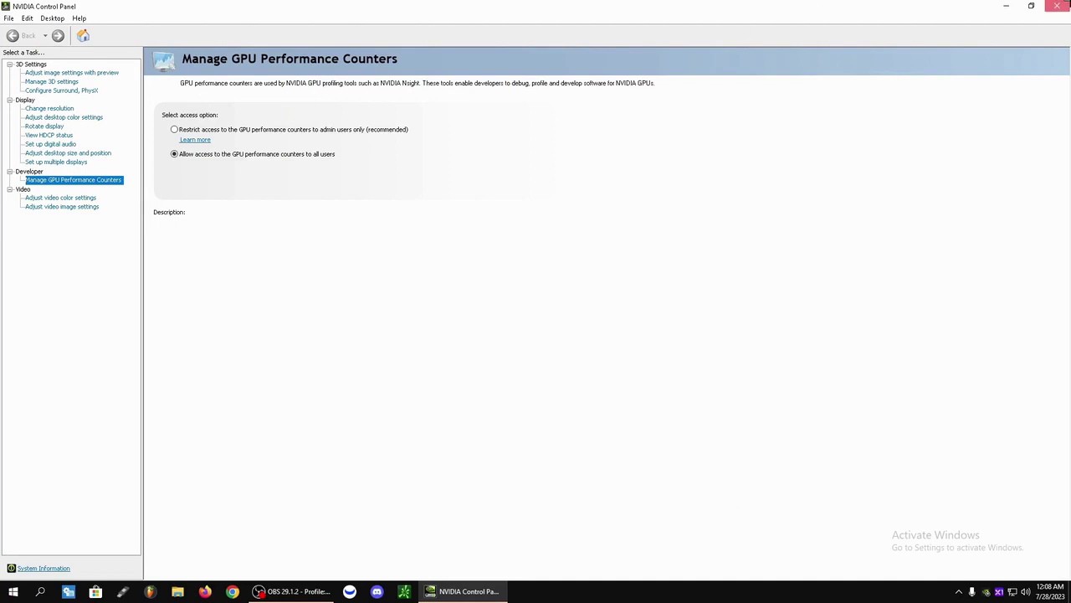
pyautogui.click(1058, 6)
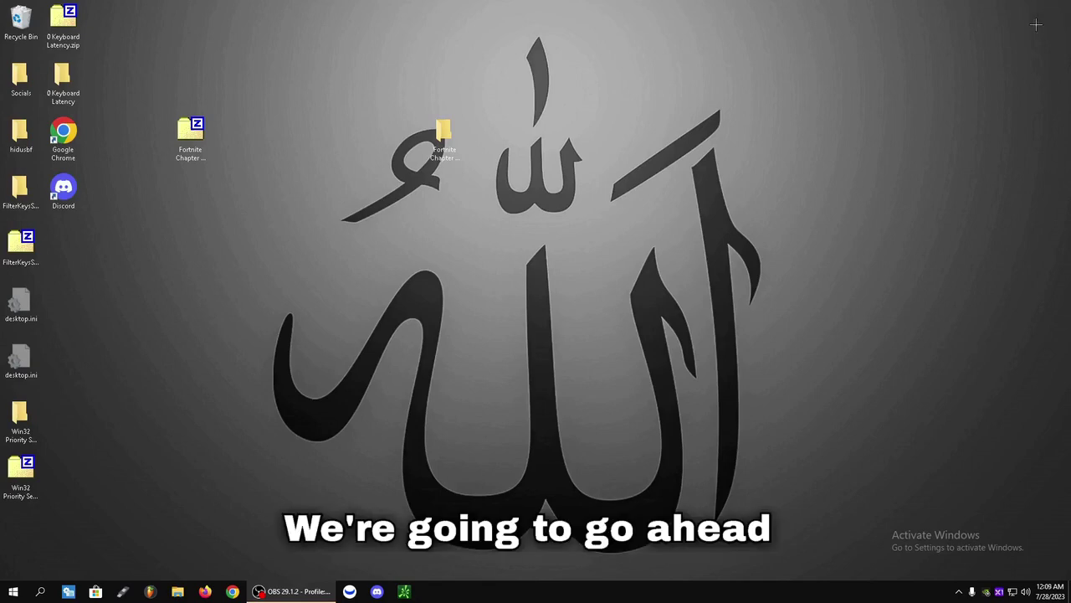
# Switch to Windows Settings and open the advanced system settings from the system's About page
pyautogui.click(4, 595)
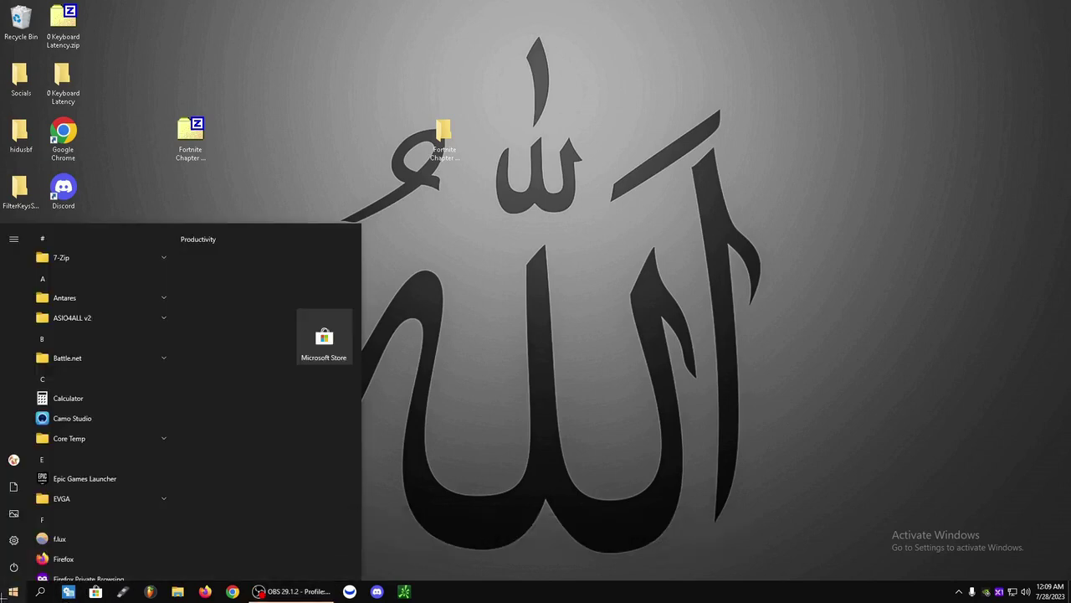
pyautogui.rightClick(4, 596)
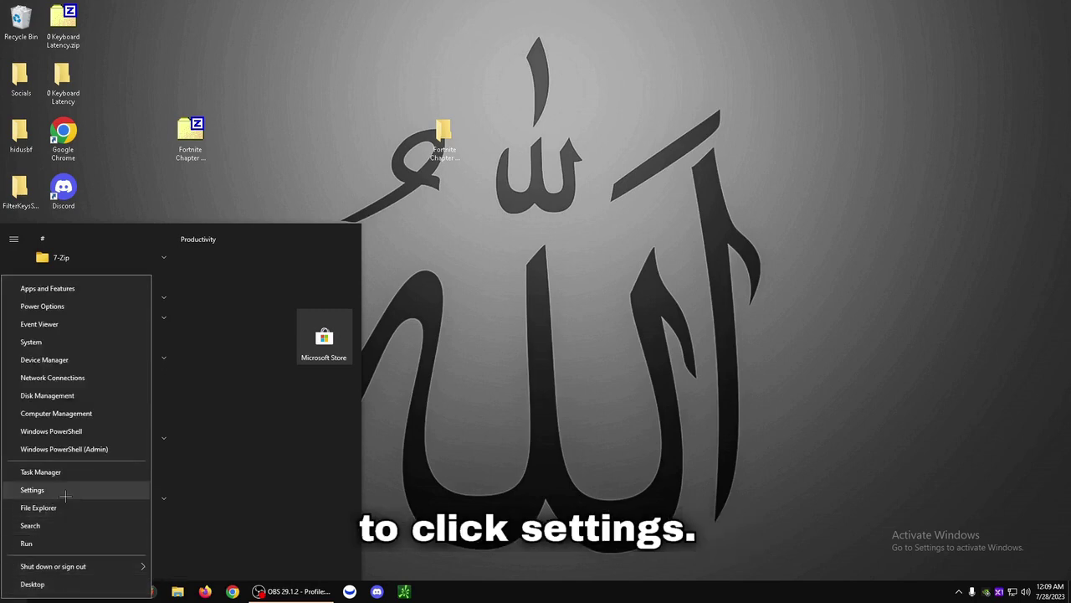
pyautogui.click(65, 496)
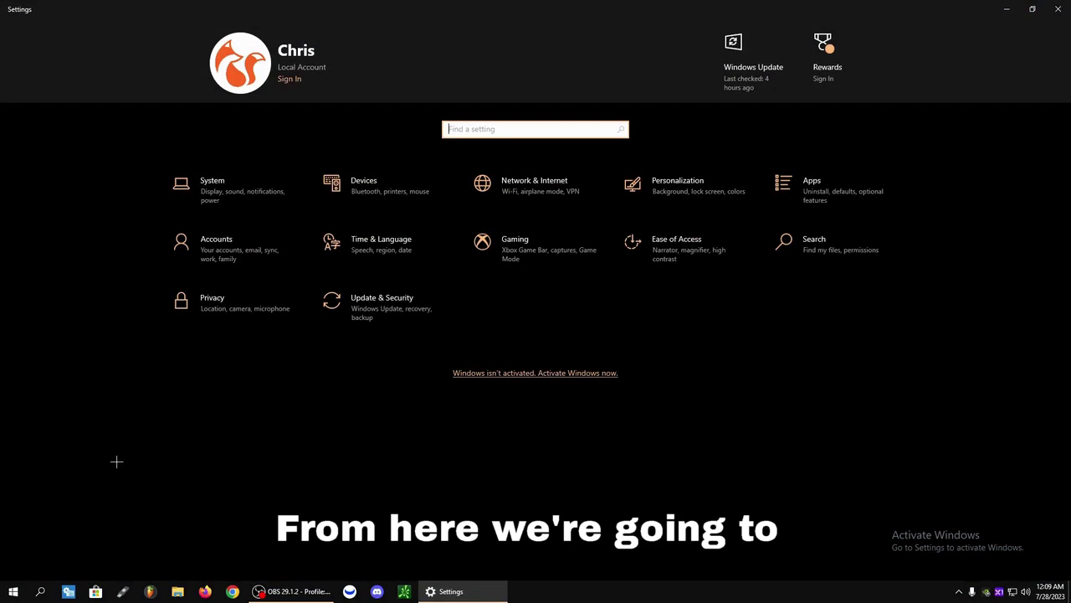
pyautogui.click(229, 192)
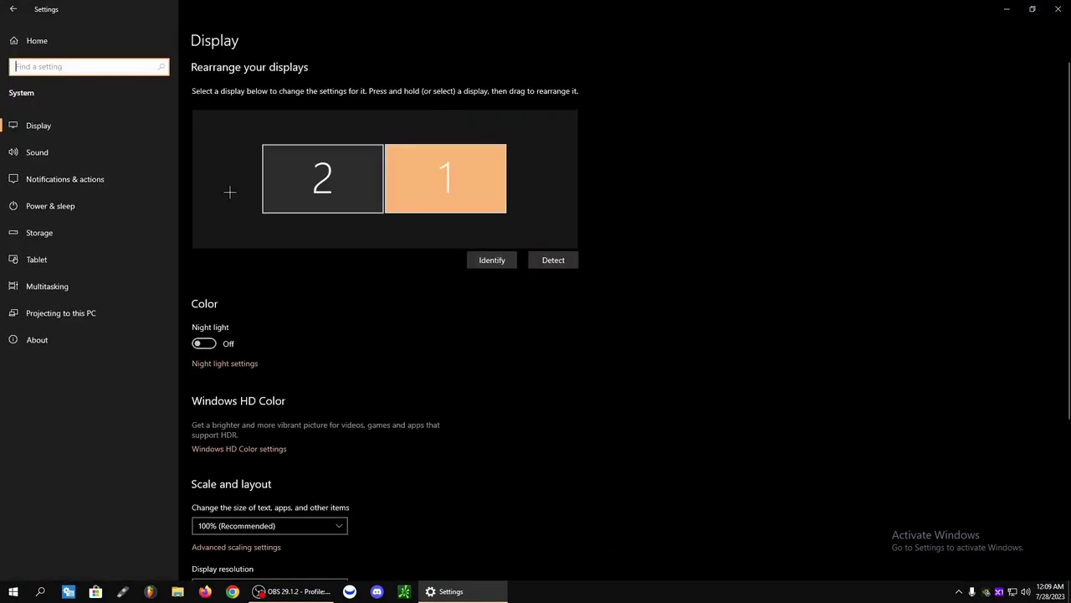
pyautogui.click(120, 342)
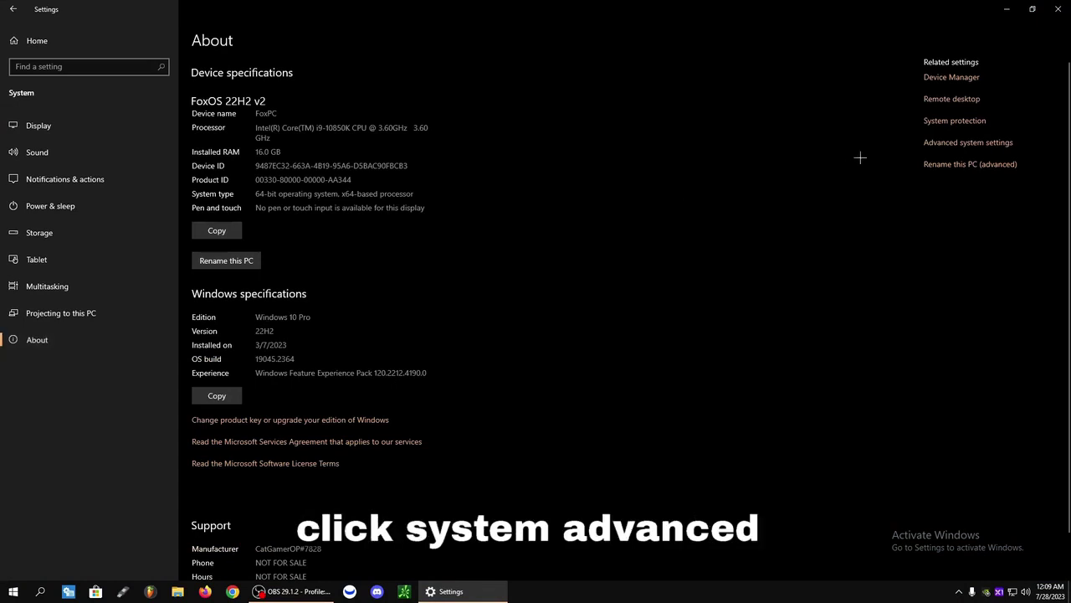
pyautogui.click(957, 144)
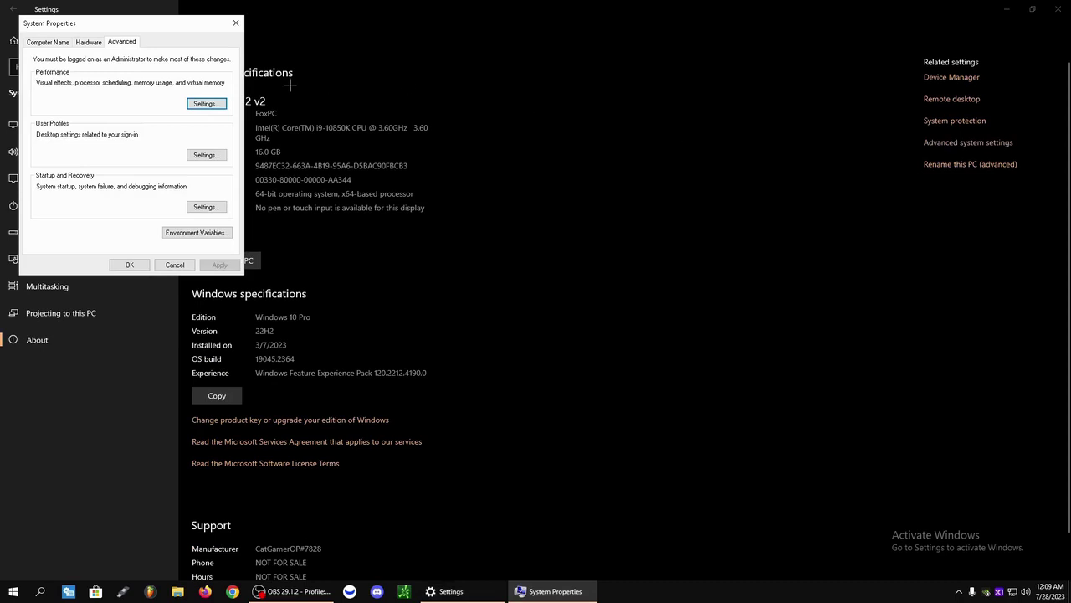
# Set the Windows visual effects to Adjust for best performance and apply the change
pyautogui.click(205, 103)
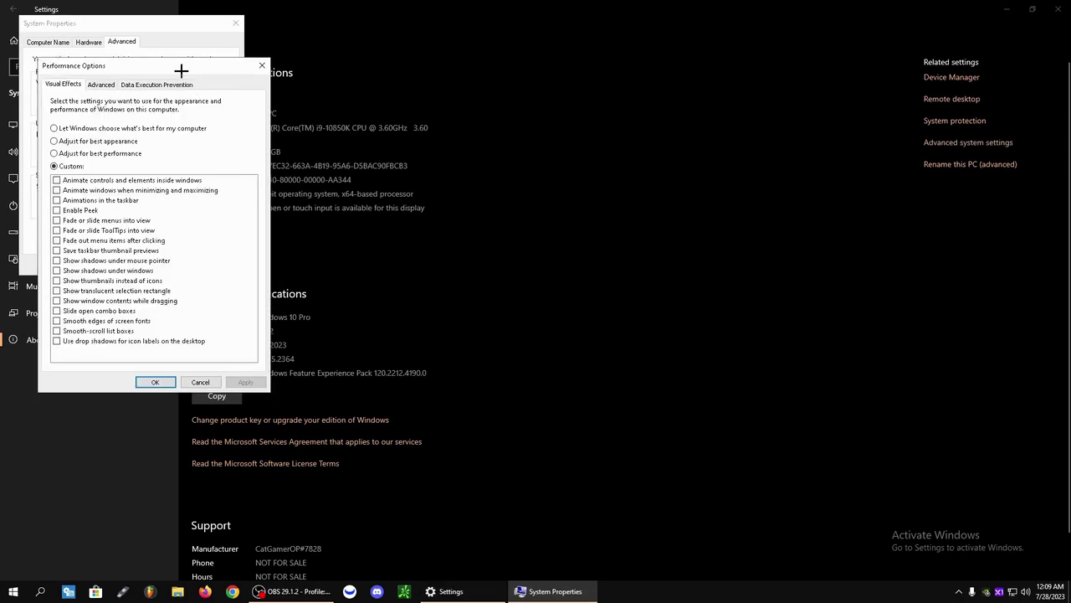
pyautogui.moveTo(181, 69); pyautogui.dragTo(365, 111)
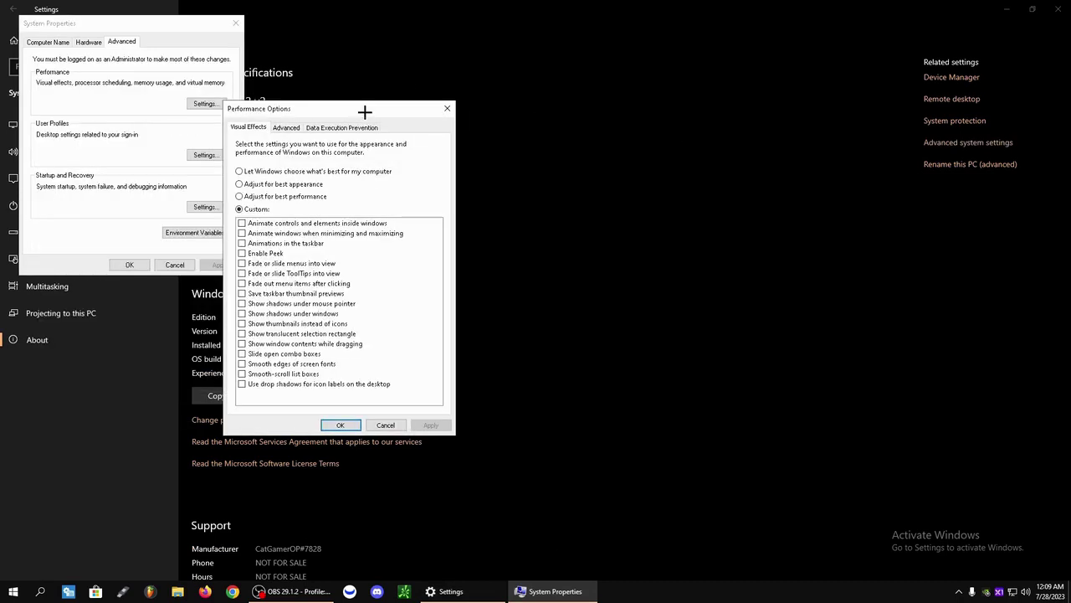
pyautogui.click(308, 197)
pyautogui.click(431, 425)
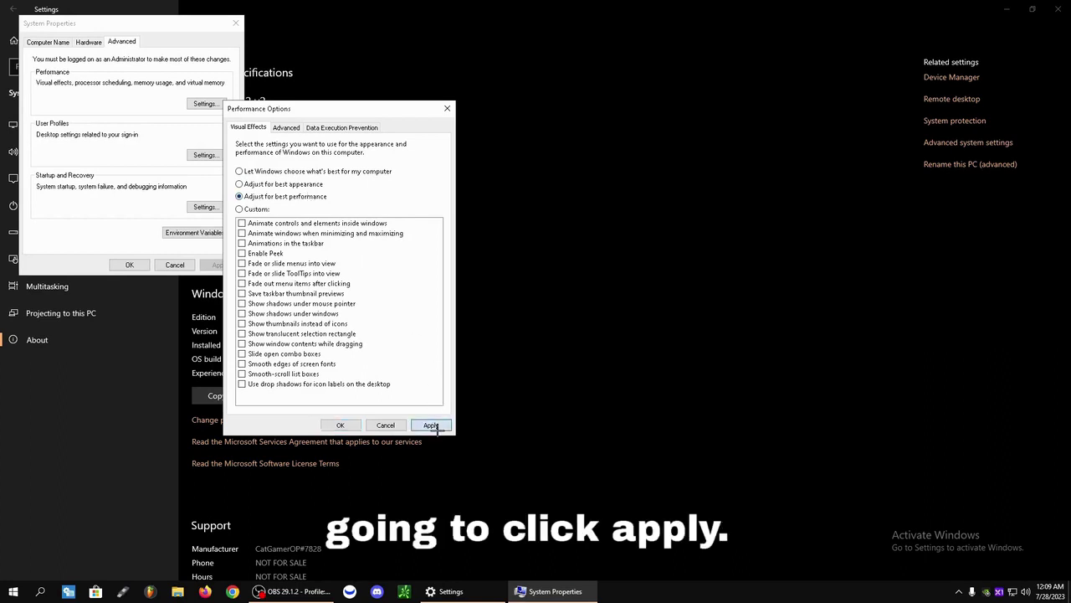
pyautogui.click(365, 425)
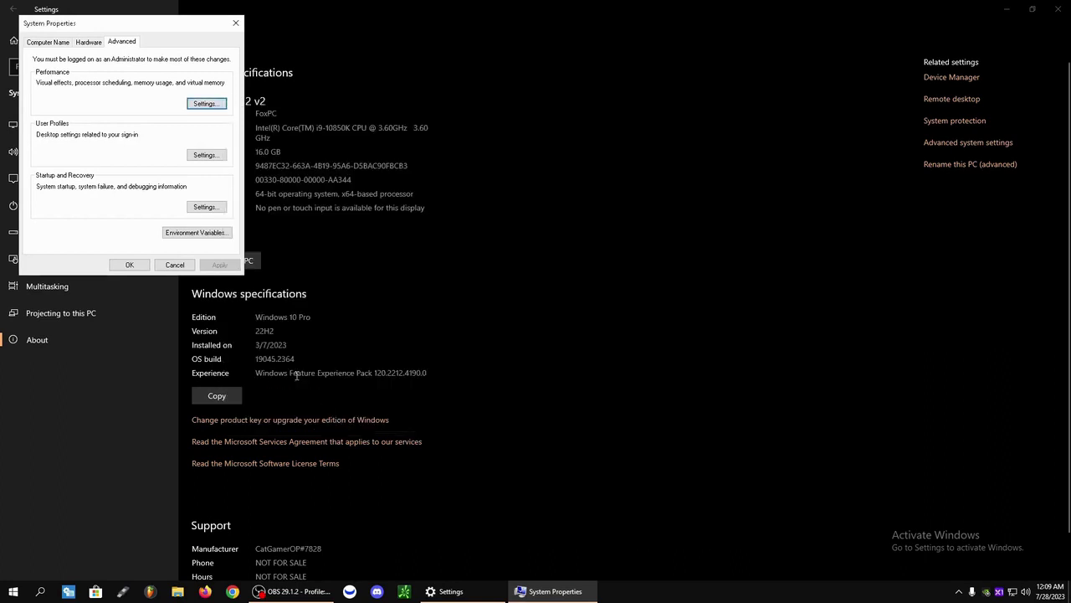
pyautogui.click(144, 266)
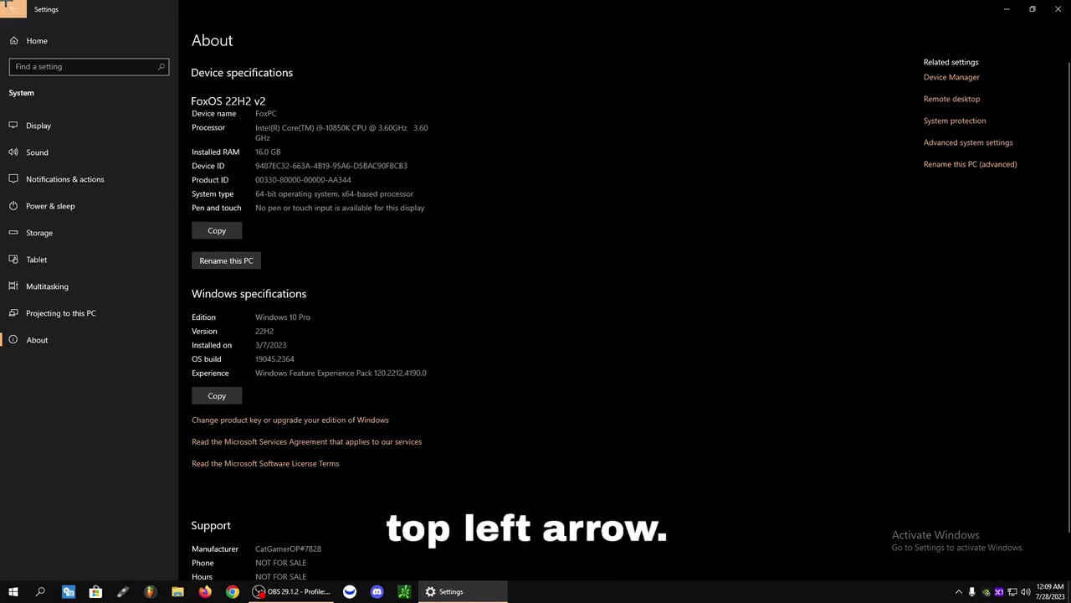
# Check in the Gaming settings that Xbox Game Bar, background recording and recorded audio are off, and open Game Mode
pyautogui.click(10, 6)
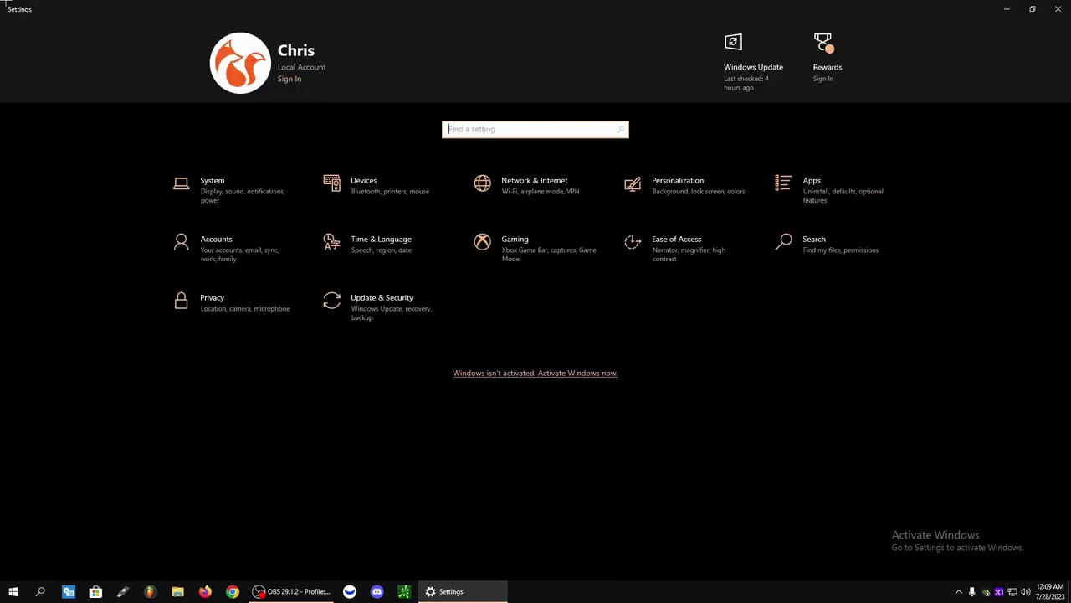
pyautogui.click(491, 253)
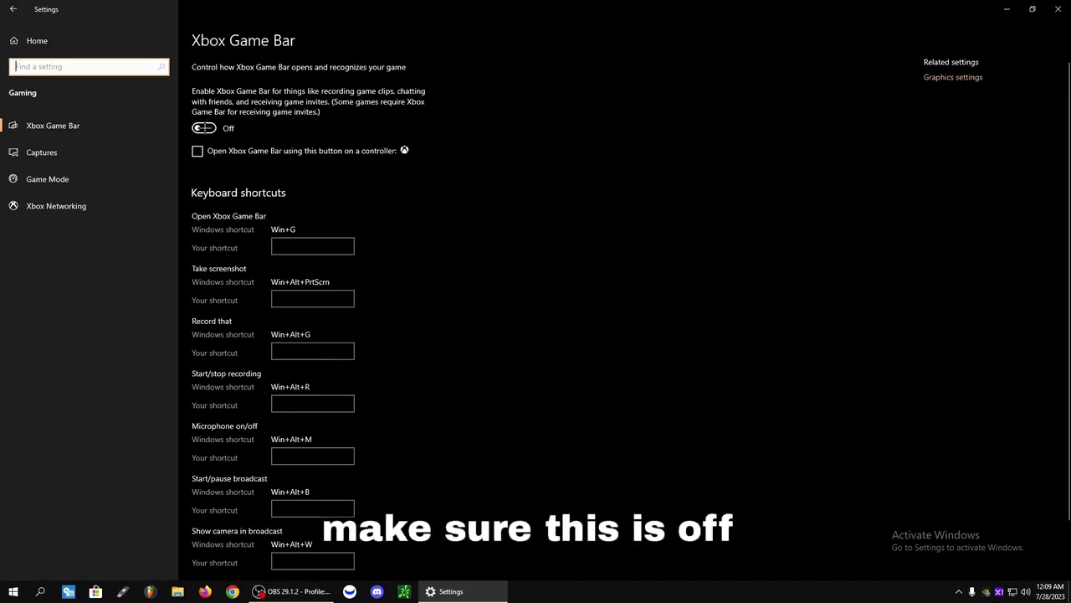
pyautogui.click(128, 152)
pyautogui.scroll(-1, 270, 270)
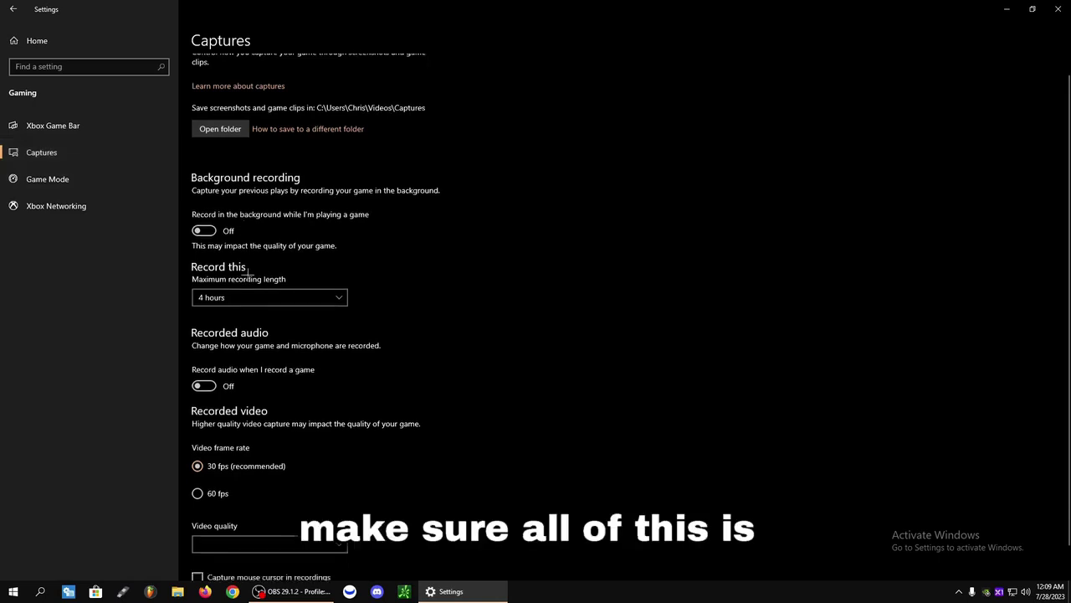
pyautogui.scroll(1, 241, 448)
pyautogui.click(70, 178)
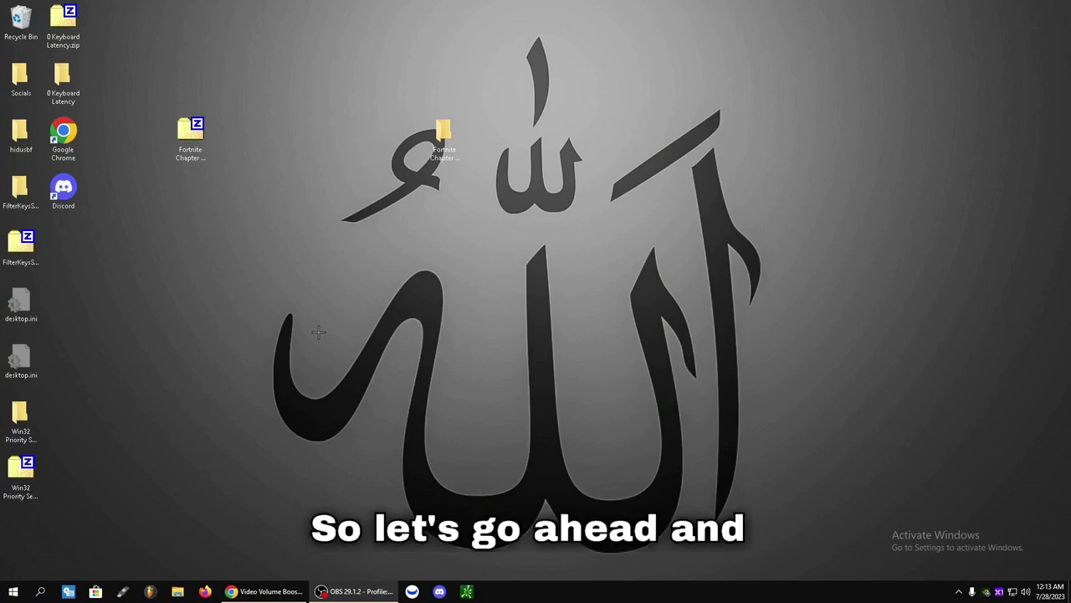
# View the computer's shut-down and restart options without choosing one
pyautogui.rightClick(12, 590)
pyautogui.moveTo(53, 575)
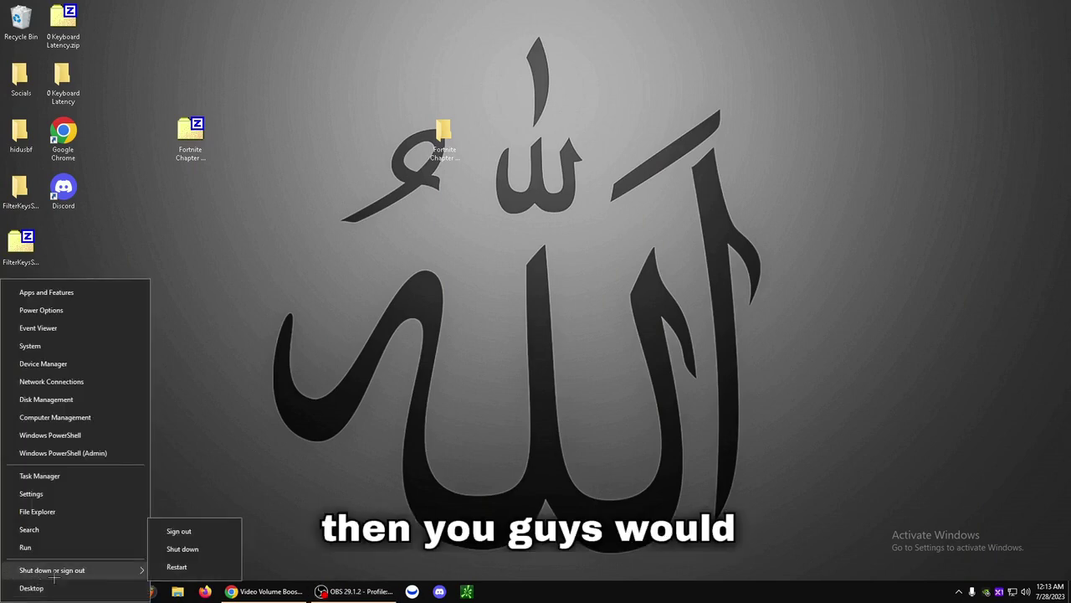
pyautogui.click(392, 379)
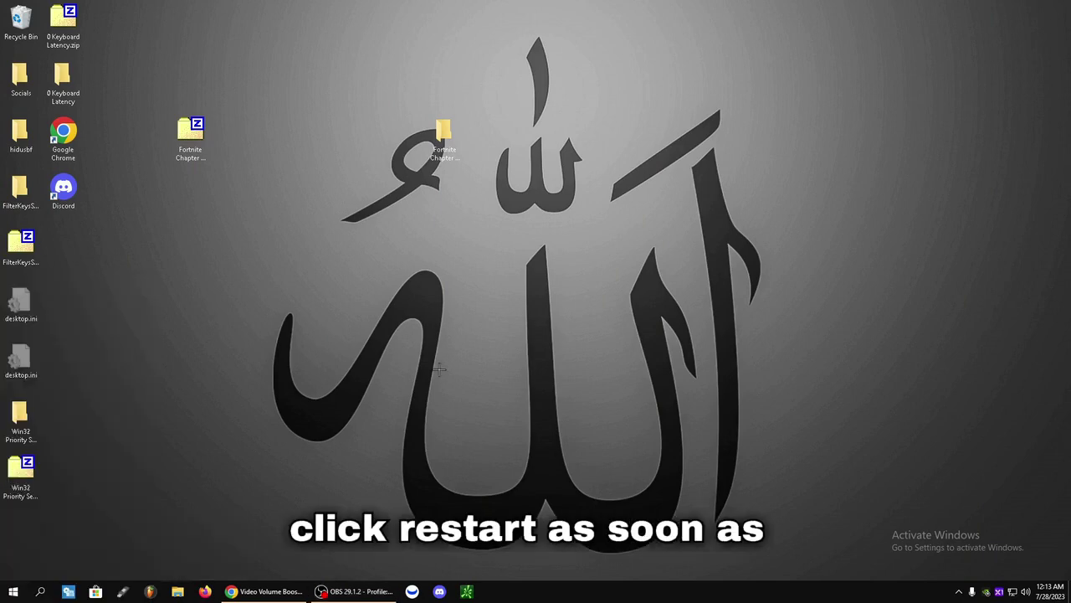